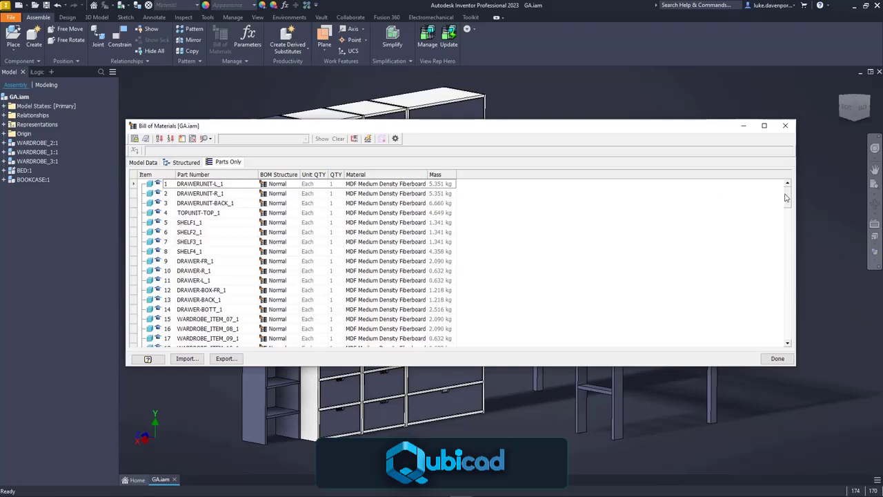
Review the parts-only bill of materials of the GA assembly through the wardrobe items and close it
scroll(786, 198, "down", 3)
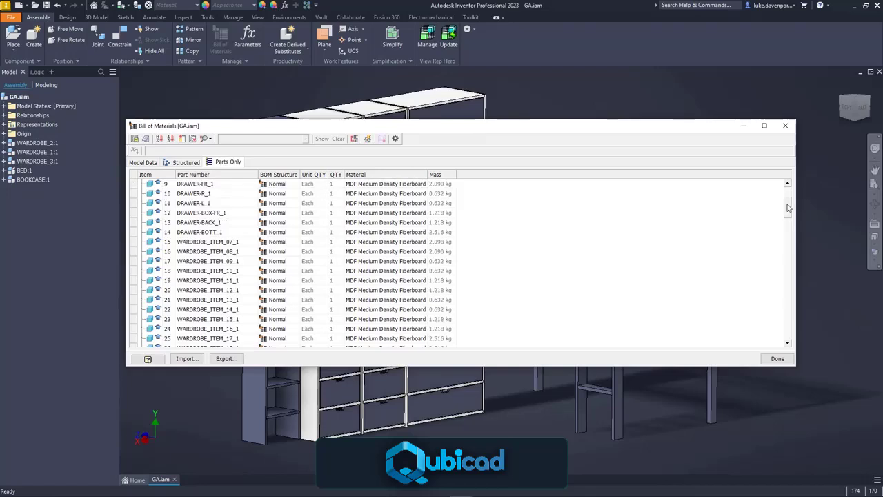
left_click_drag(788, 207, 790, 308)
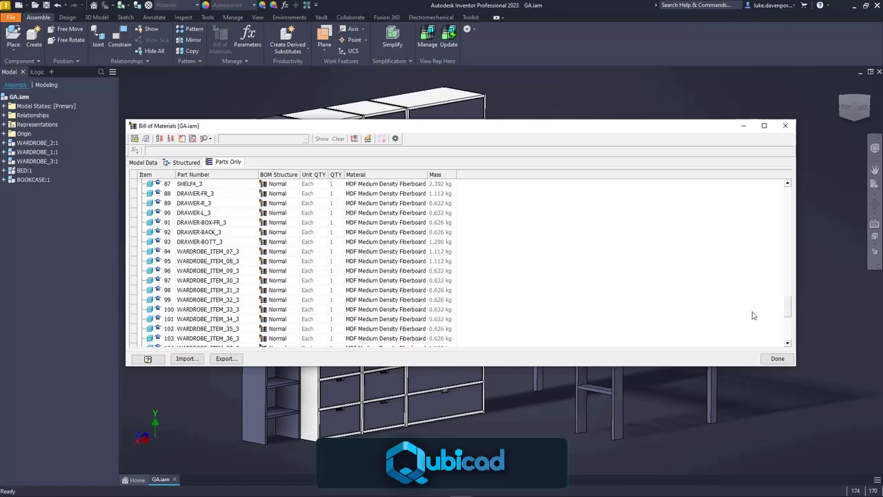
left_click(778, 358)
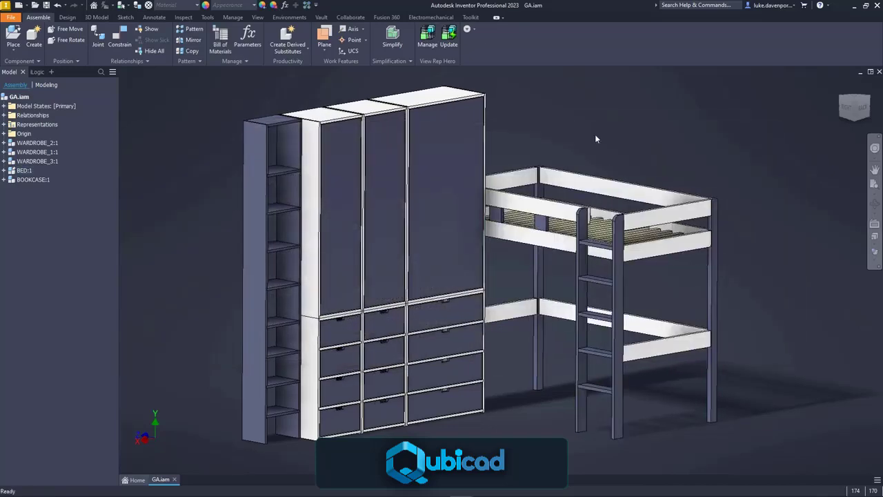
Scan the GA assembly for duplicate parts with the Duplicate Replacer
left_click(183, 19)
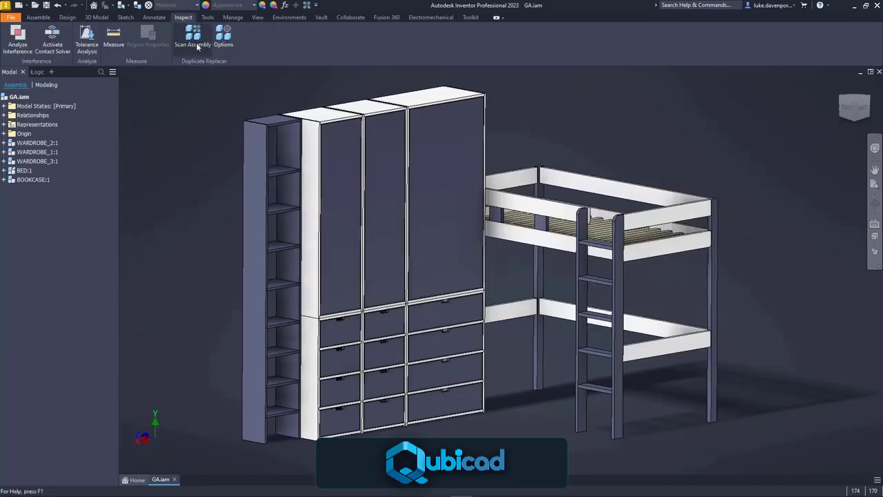
left_click(307, 5)
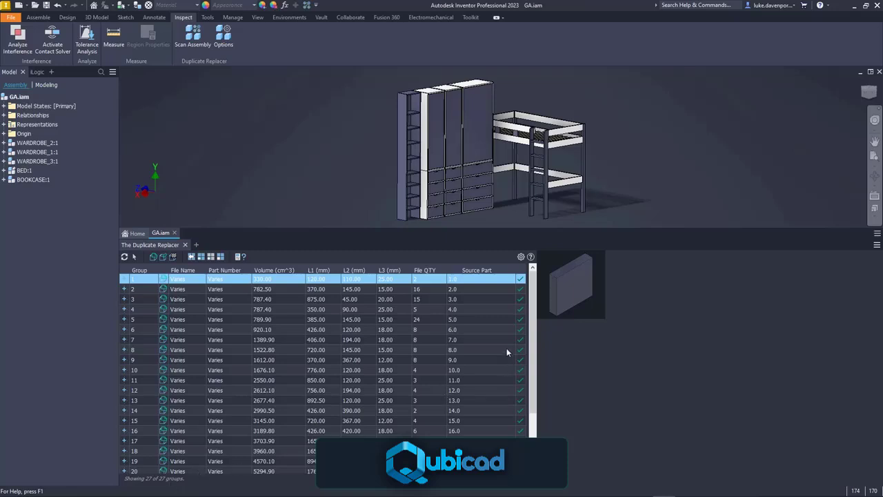
Step through duplicate groups 2 to 7 to see which components each one highlights in the assembly
left_click(408, 290)
left_click(404, 299)
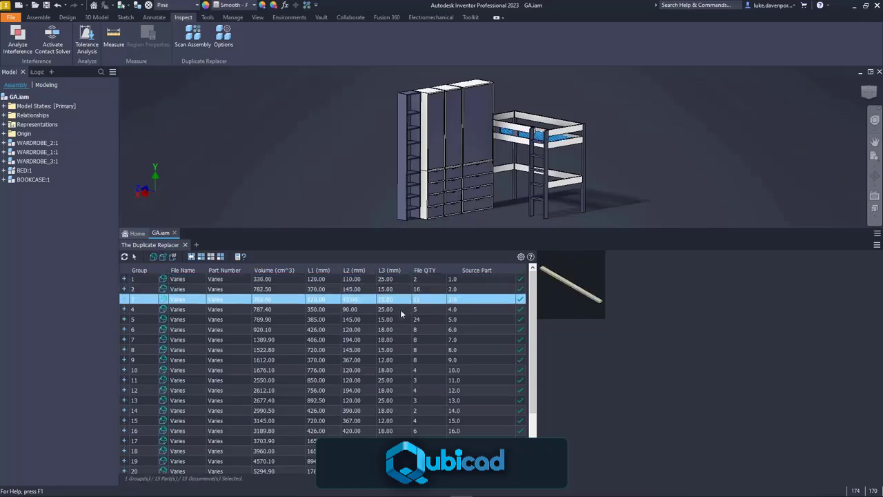
left_click(403, 310)
left_click(399, 319)
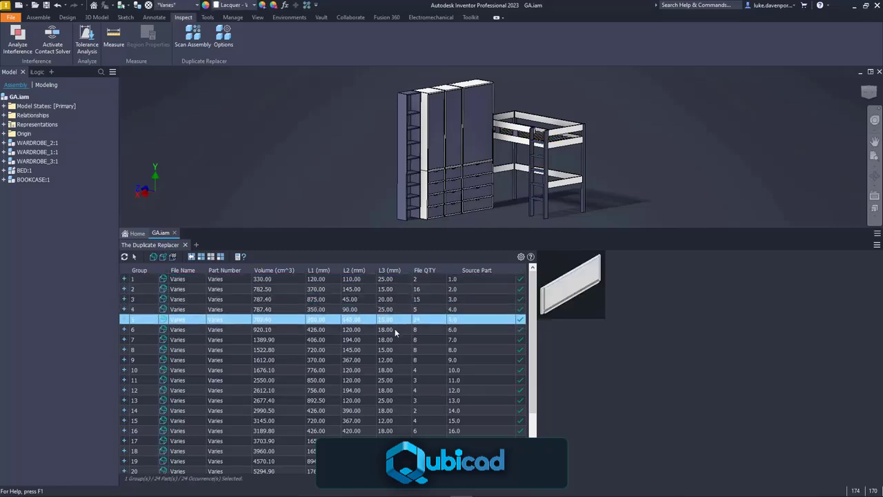
left_click(397, 329)
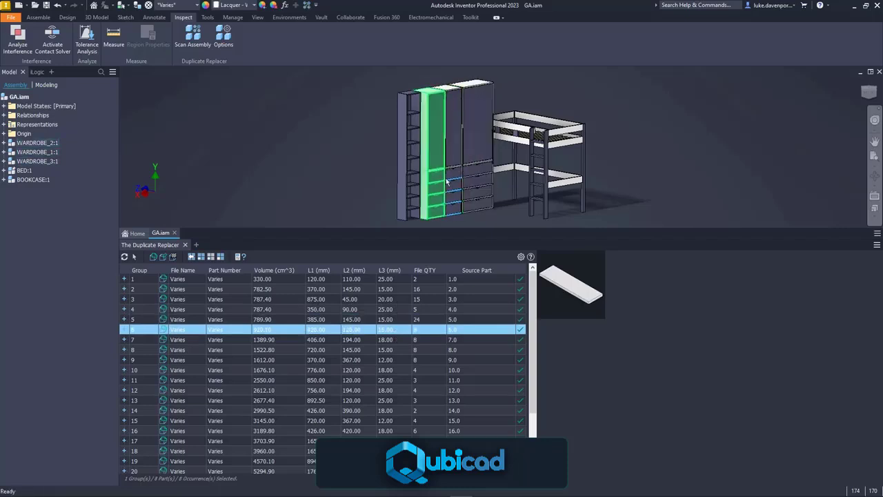
left_click(387, 341)
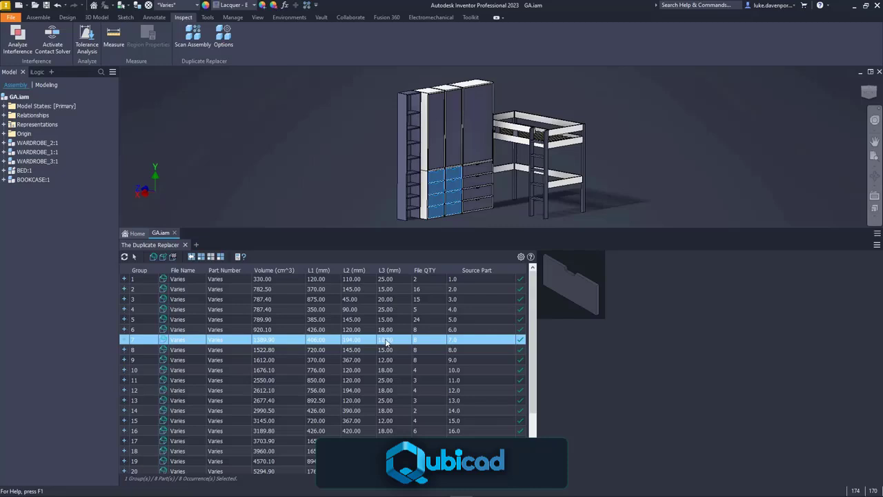
Select all rows of the duplicates table, review the commands available for them, and return to group 3 alone
right_click(386, 341)
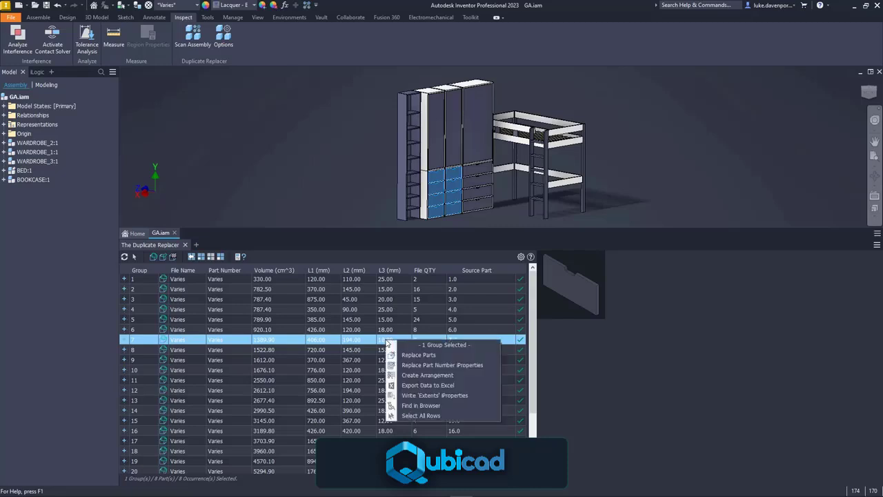
left_click(428, 417)
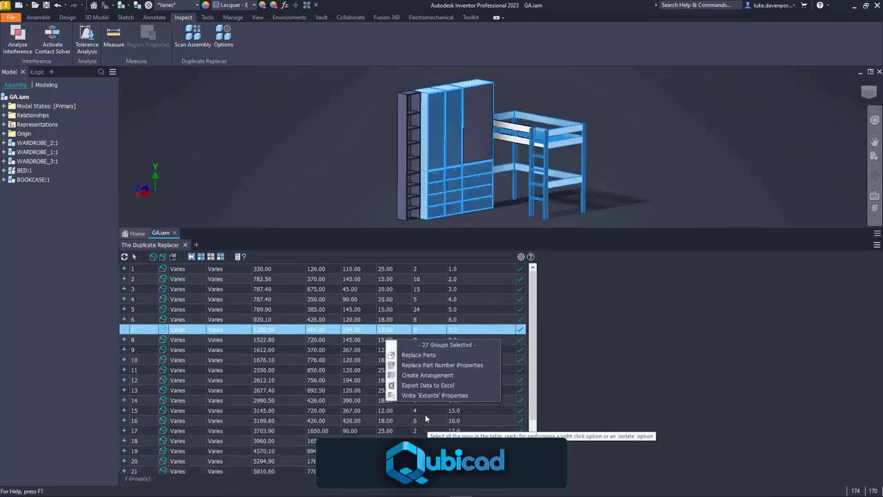
right_click(392, 280)
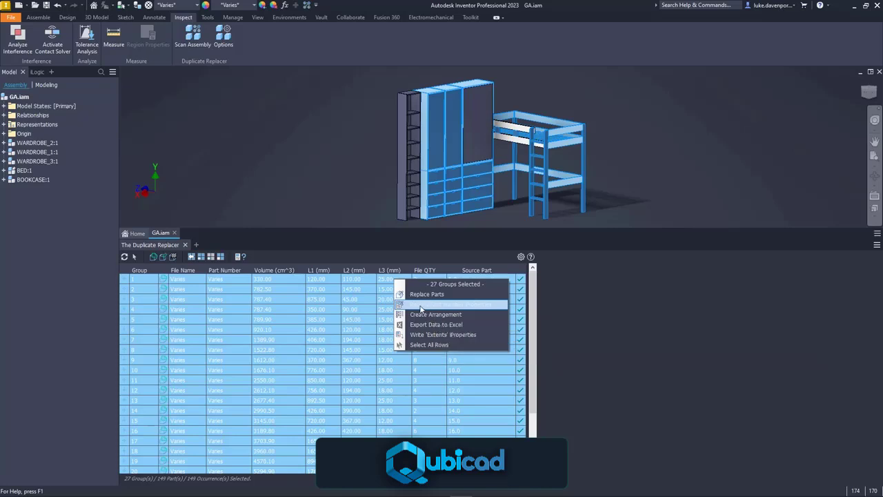
left_click(354, 301)
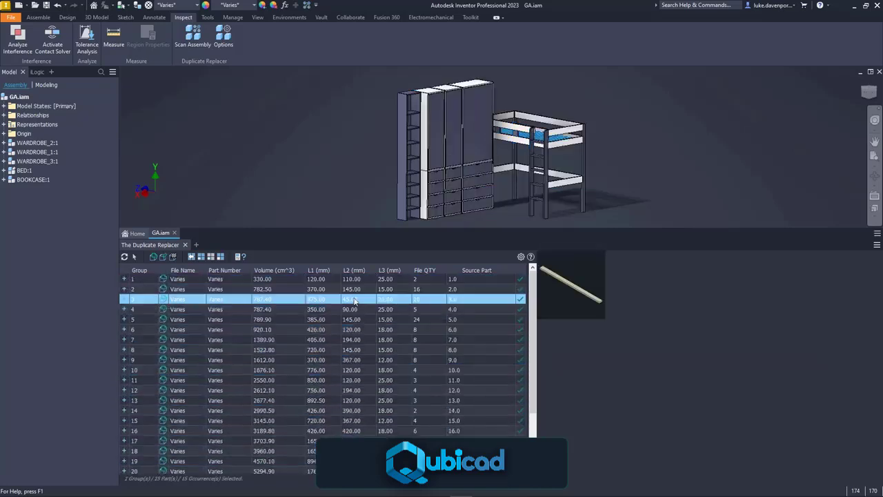
Sort the duplicate groups by file quantity in descending order and select group 5
left_click(424, 270)
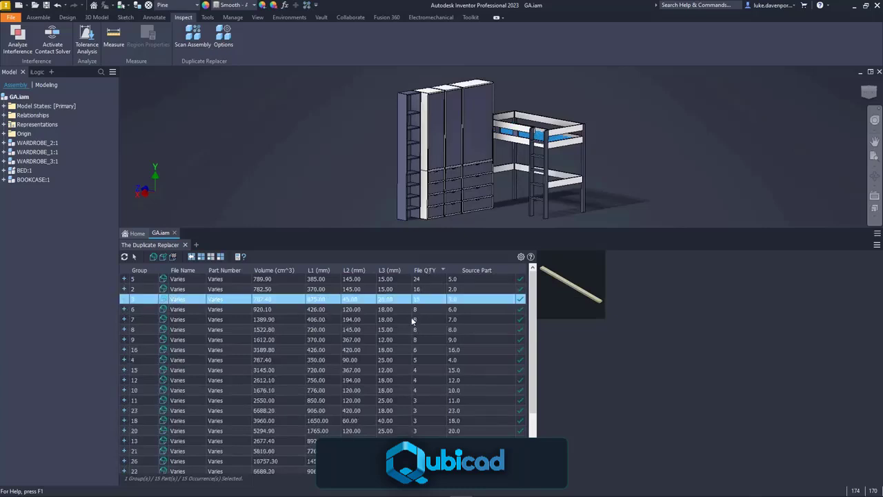
left_click(402, 279)
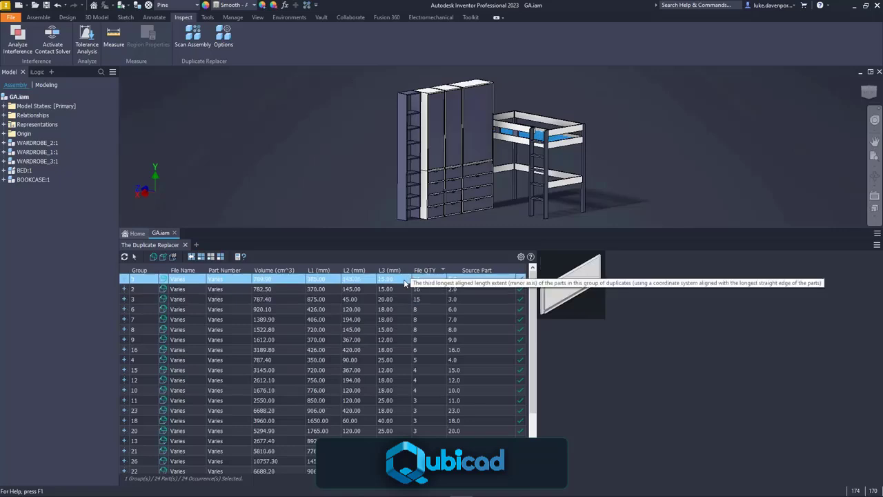
Switch the assembly's visual style to Wireframe
left_click(877, 219)
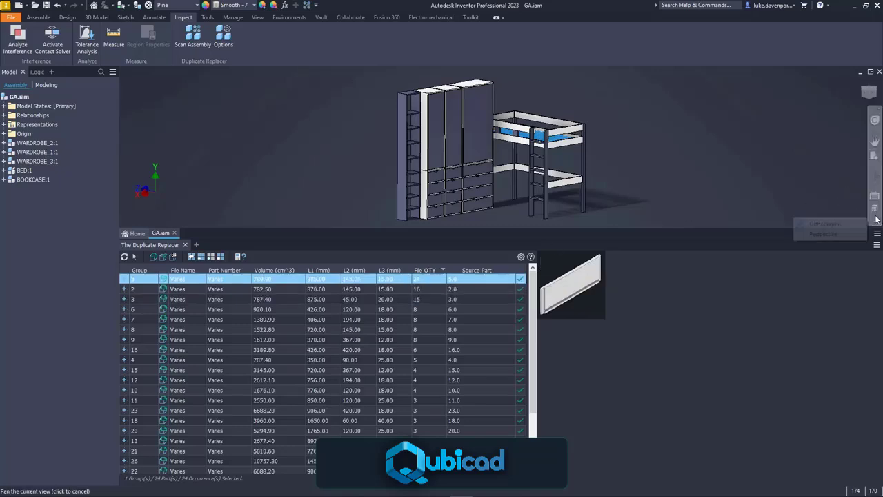
mouse_move(832, 236)
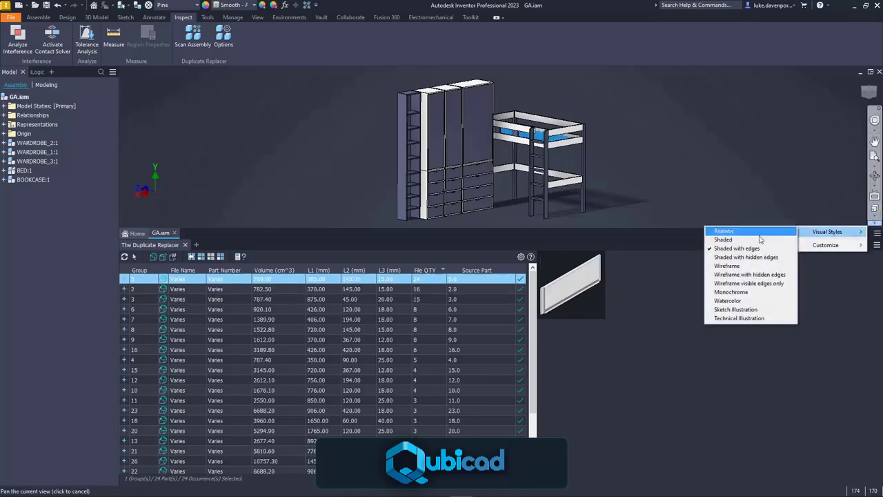
left_click(722, 267)
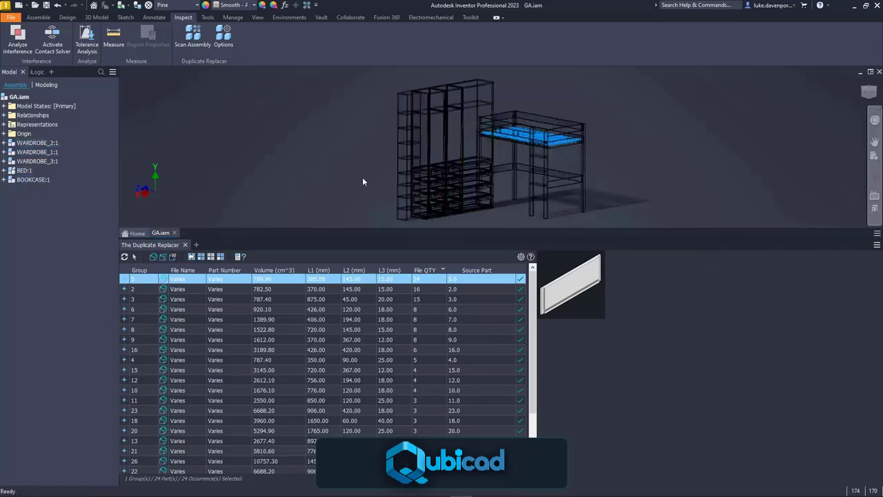
Examine where the parts of groups 2, 3, 6 and 5 sit in the wireframe model and review group 5's commands
left_click(362, 289)
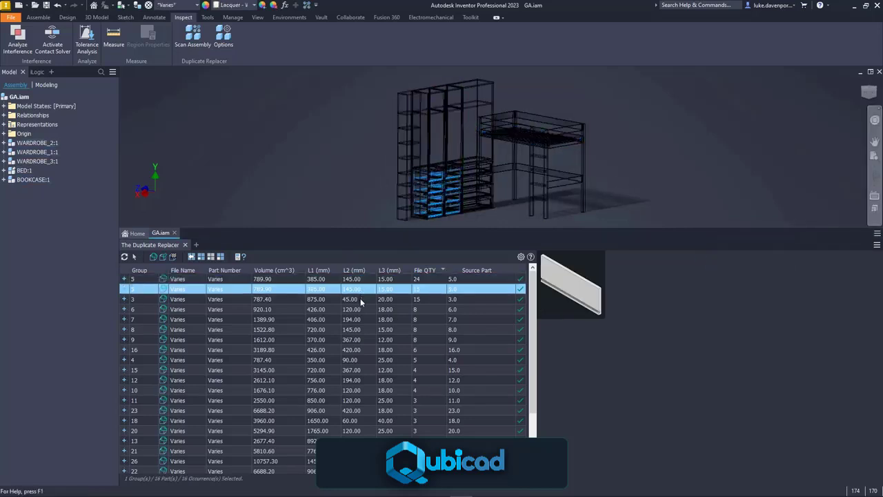
left_click(362, 300)
left_click(362, 309)
left_click(354, 280)
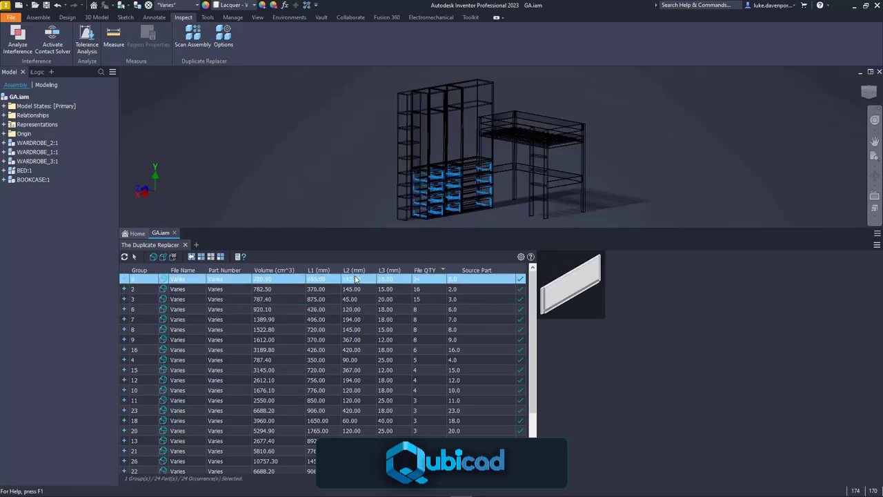
right_click(354, 282)
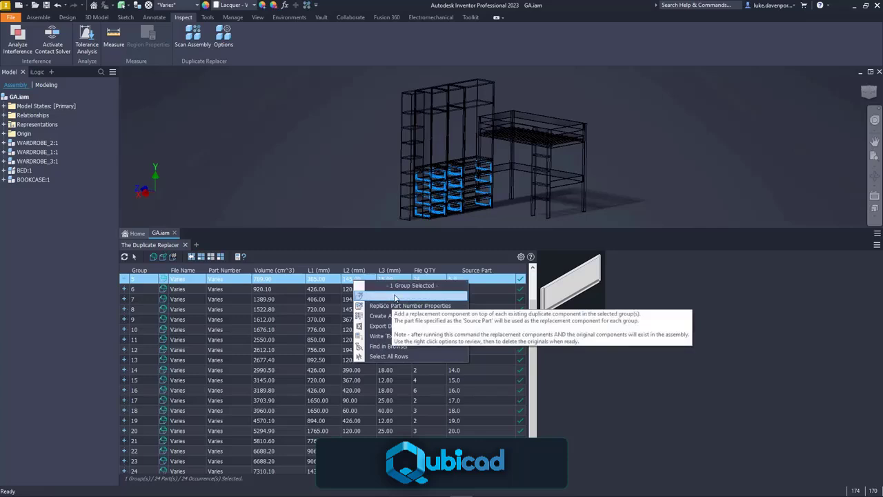
left_click(346, 282)
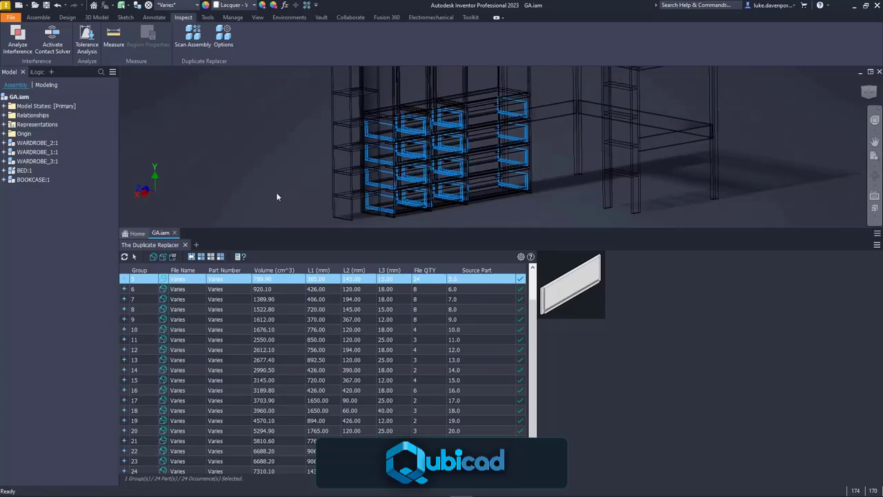
Isolate the components of duplicate group 5 in the assembly and clear their selection
left_click(201, 257)
left_click(201, 256)
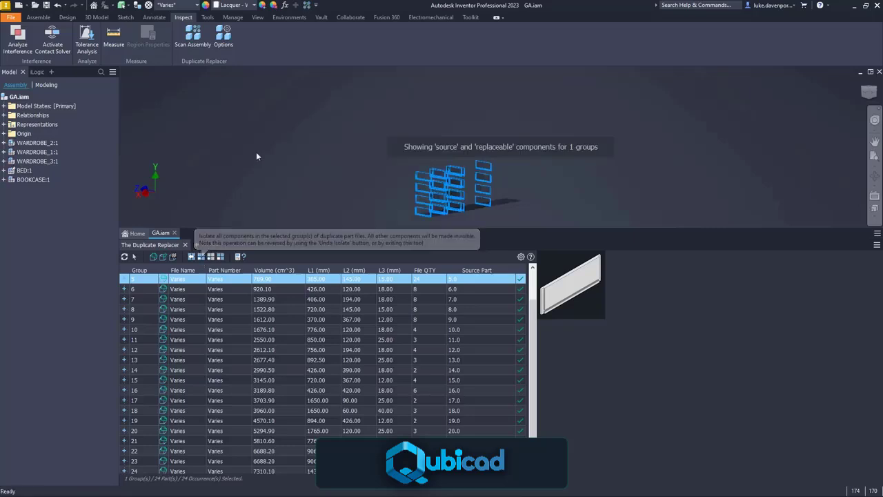
right_click(317, 125)
left_click(341, 151)
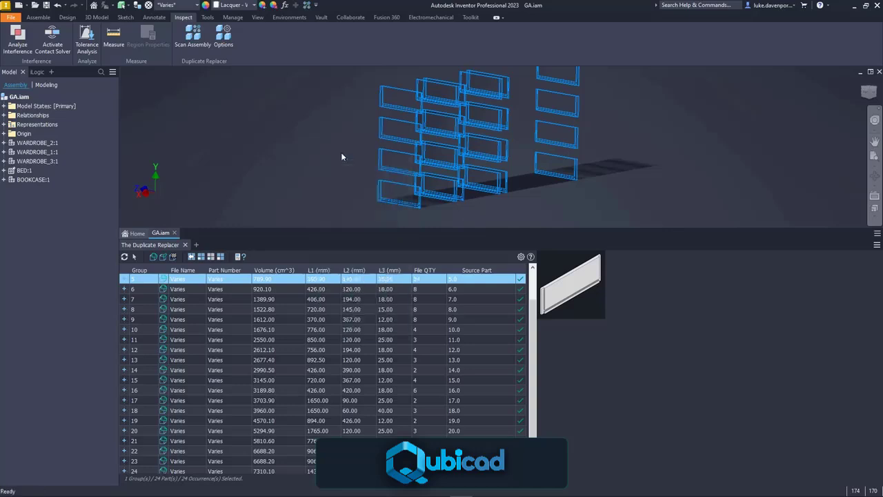
left_click(332, 149)
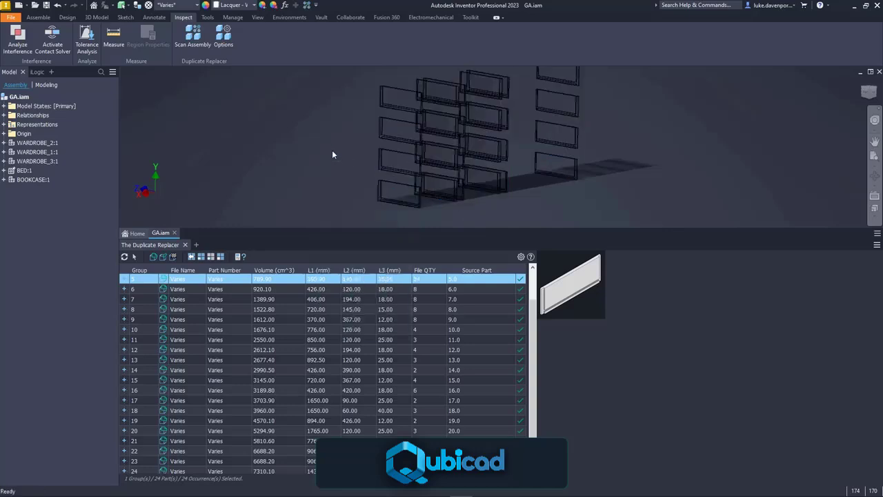
Check the material of individual drawer sides from each wardrobe unit in the isolated group
left_click(436, 158)
middle_click_drag(304, 149, 294, 152)
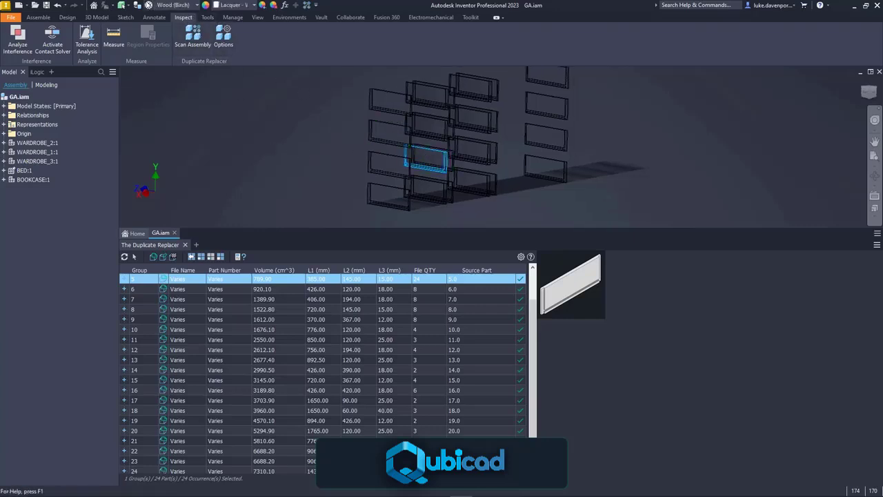
left_click(473, 149)
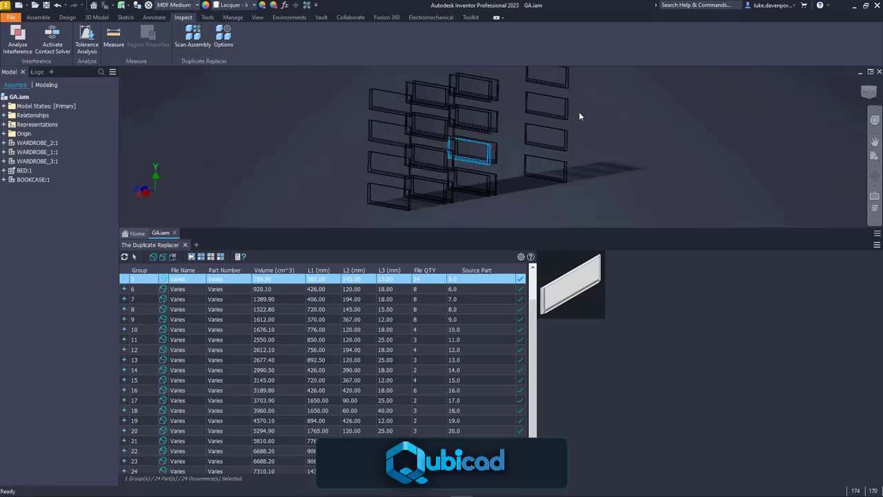
left_click(554, 140)
left_click(391, 169)
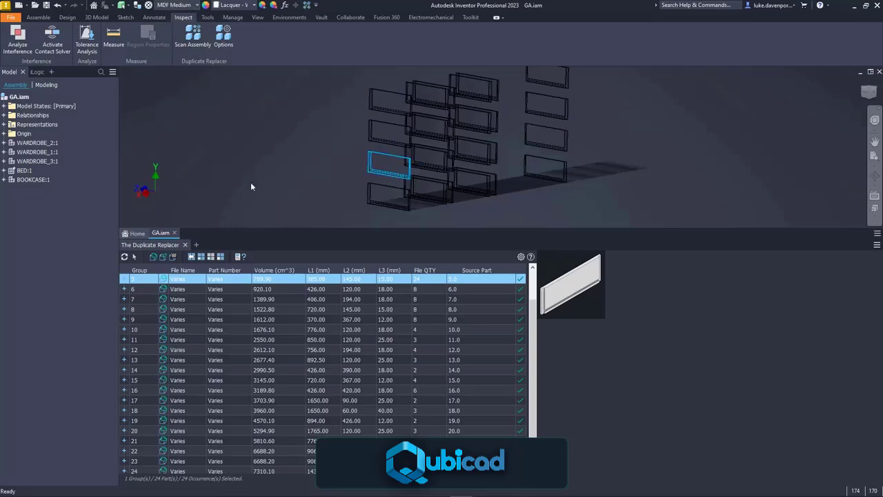
left_click(427, 170)
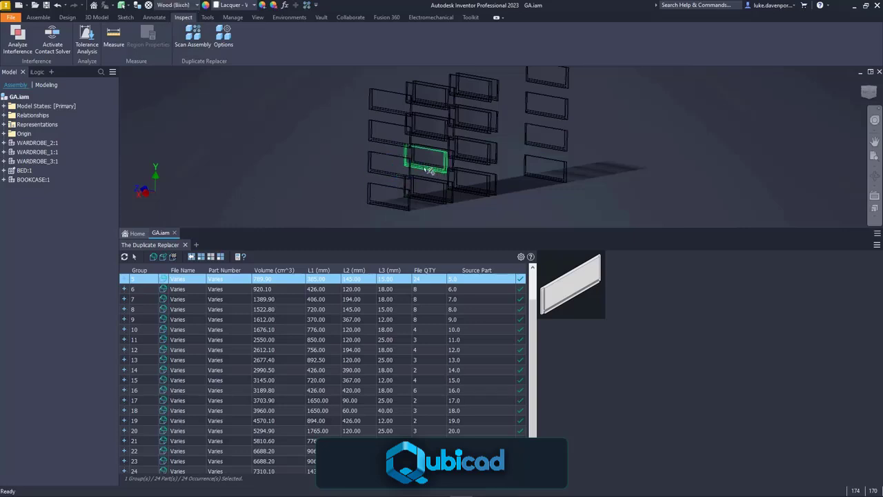
left_click(545, 136)
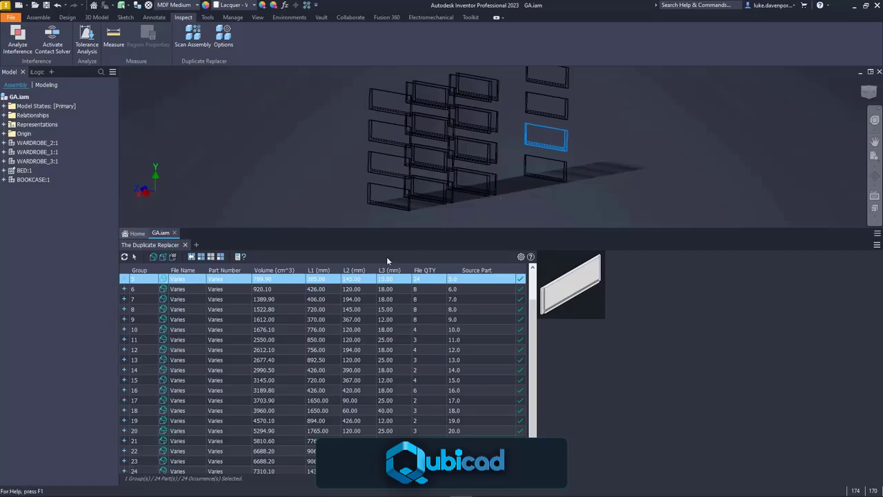
Compare the Material iProperty to split the duplicate groups wherever their materials differ
left_click(239, 257)
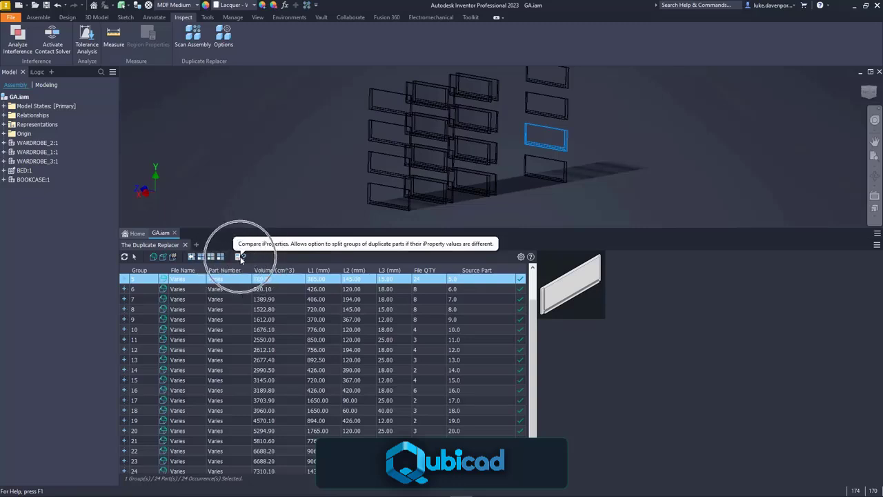
left_click_drag(302, 279, 301, 298)
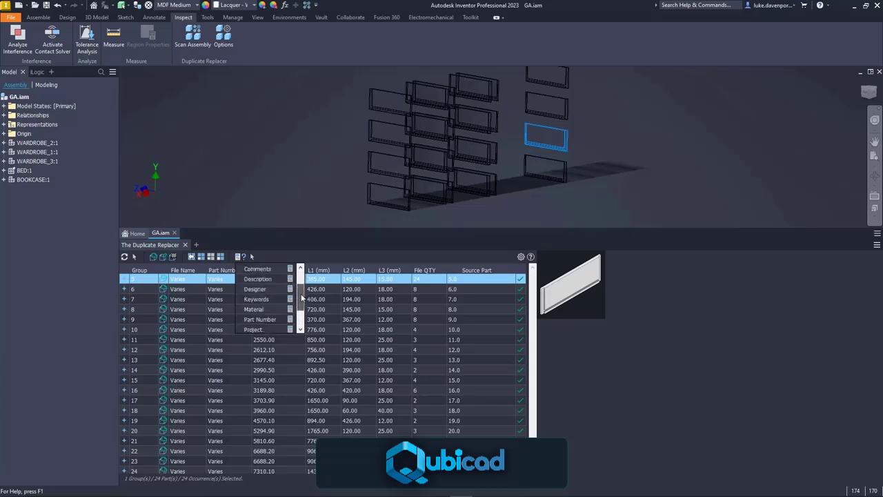
left_click(253, 310)
left_click(294, 255)
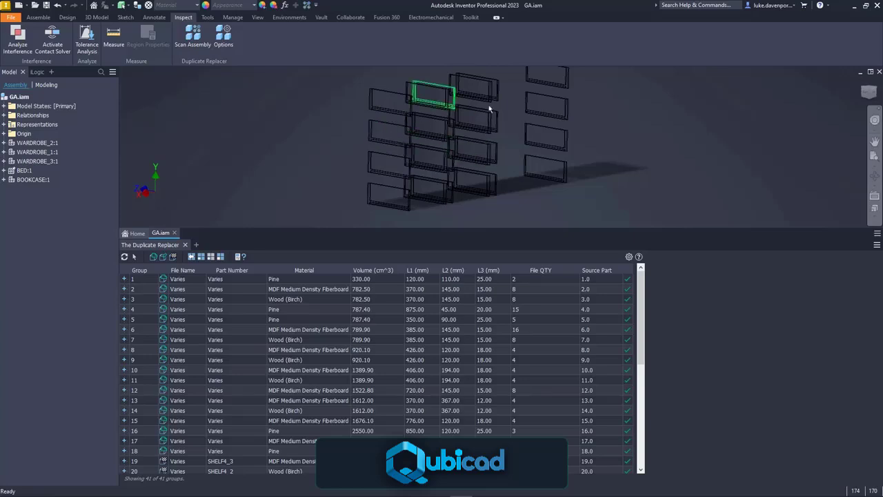
Find a lower drawer side from the middle of the isolated parts in the duplicates table
left_click(134, 258)
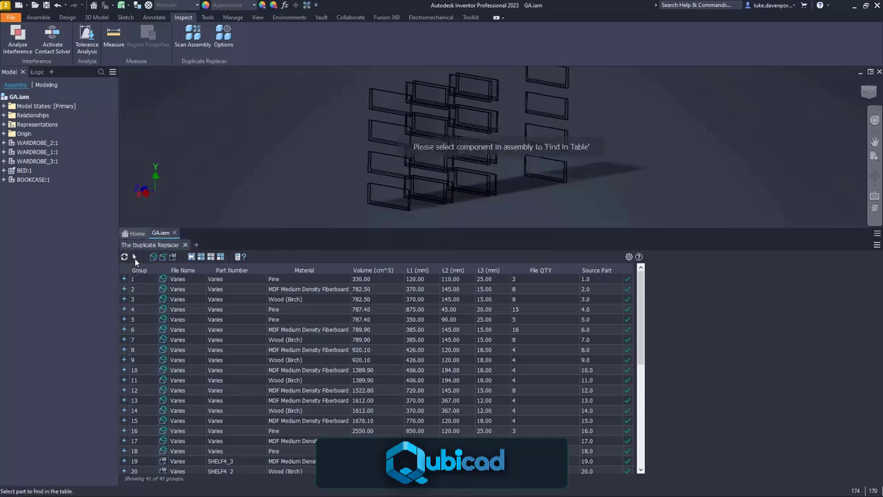
left_click(428, 191)
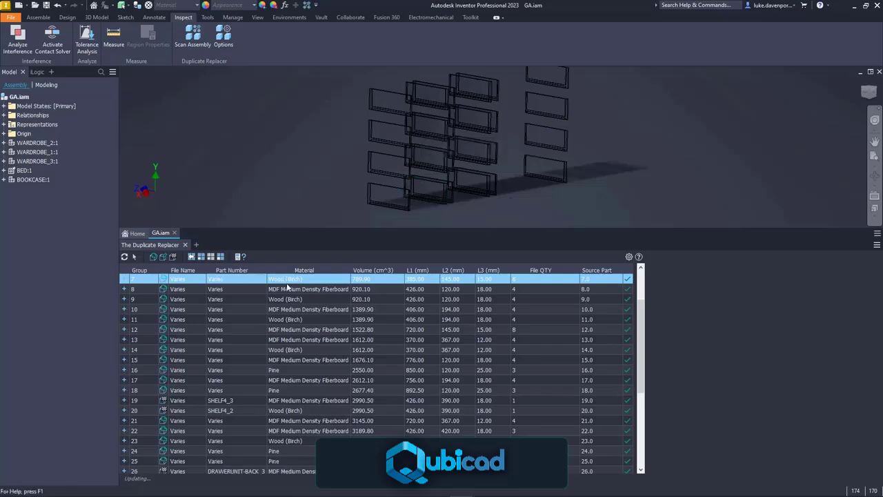
Find the lowest drawer side of the separate stack in the duplicates table and select groups 6 and 7 together
left_click(134, 258)
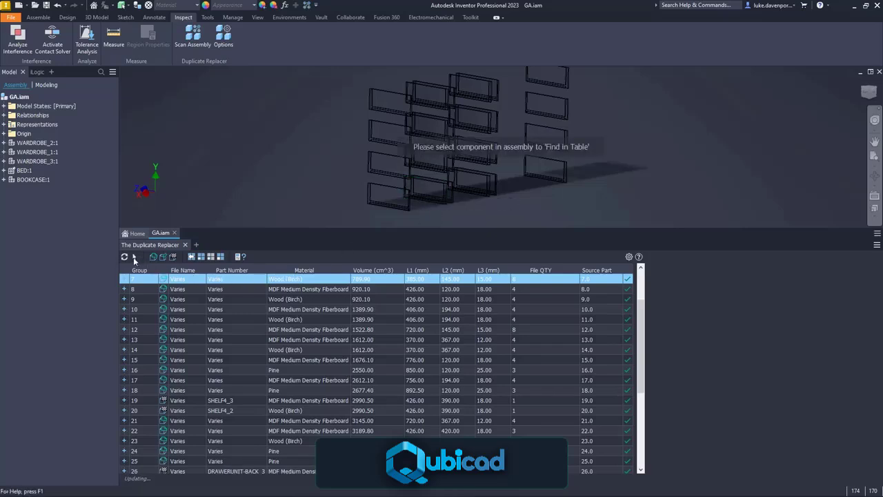
left_click(545, 171)
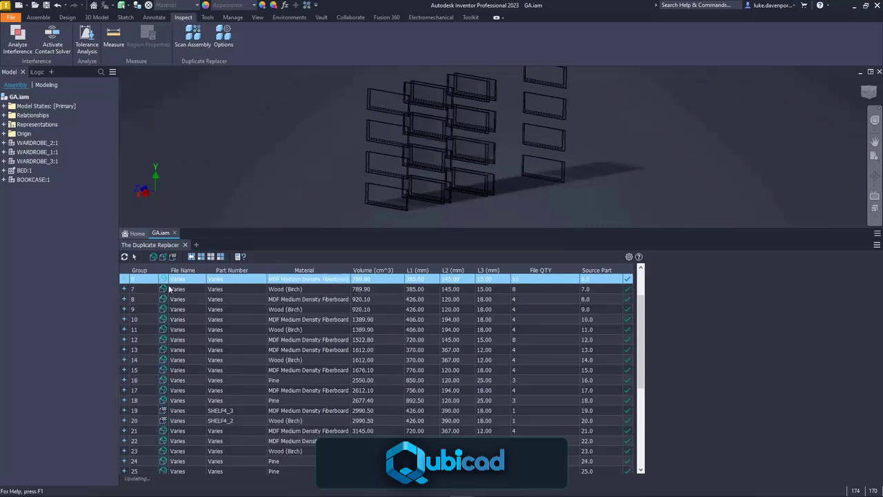
left_click(369, 290, "shift")
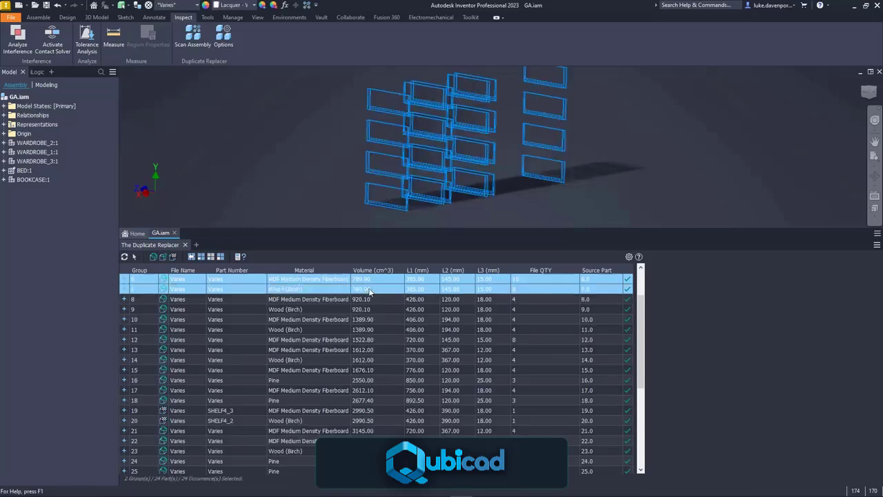
Highlight duplicate groups 6 and 7 in the assembly, separately and together, to compare their components, materials and file quantities
left_click(522, 280)
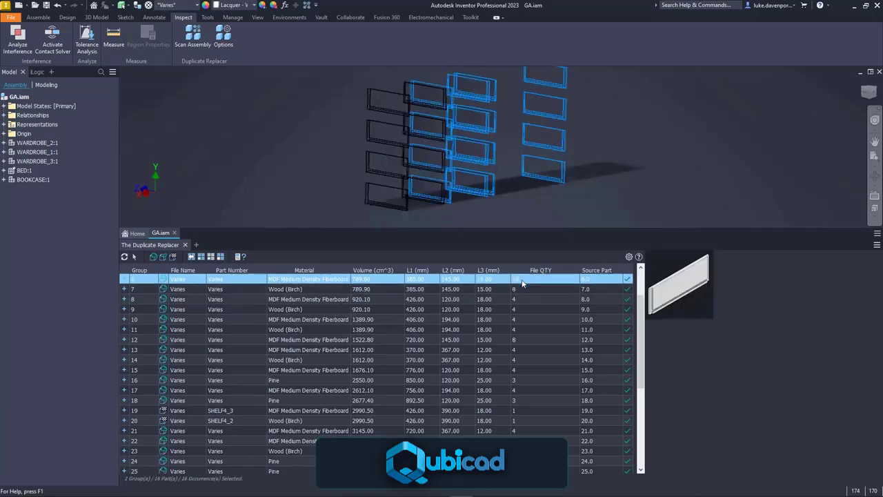
key("Down")
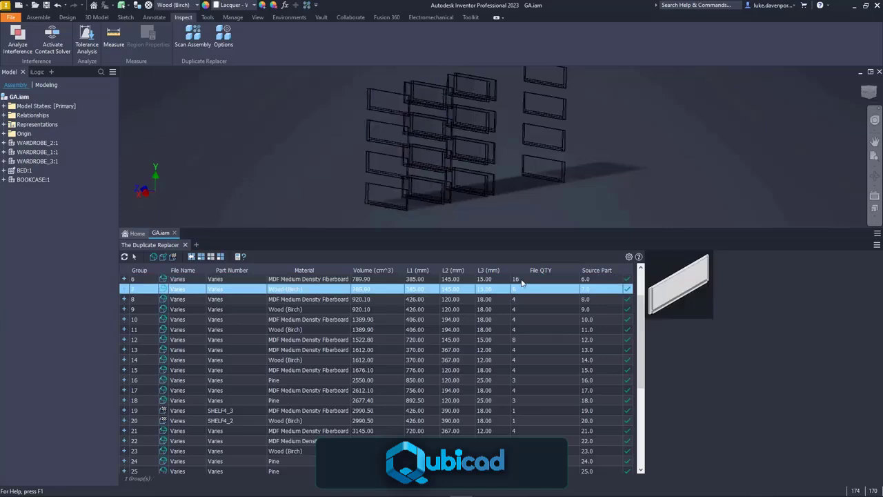
key("Up")
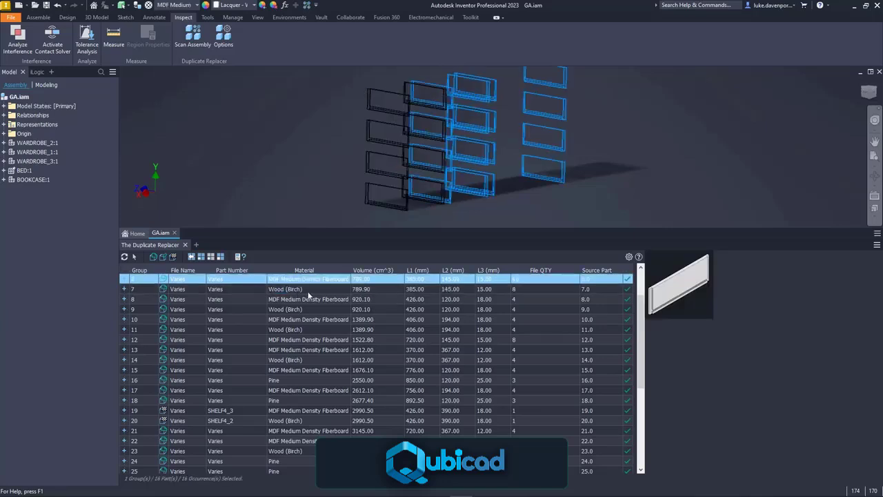
key("Down")
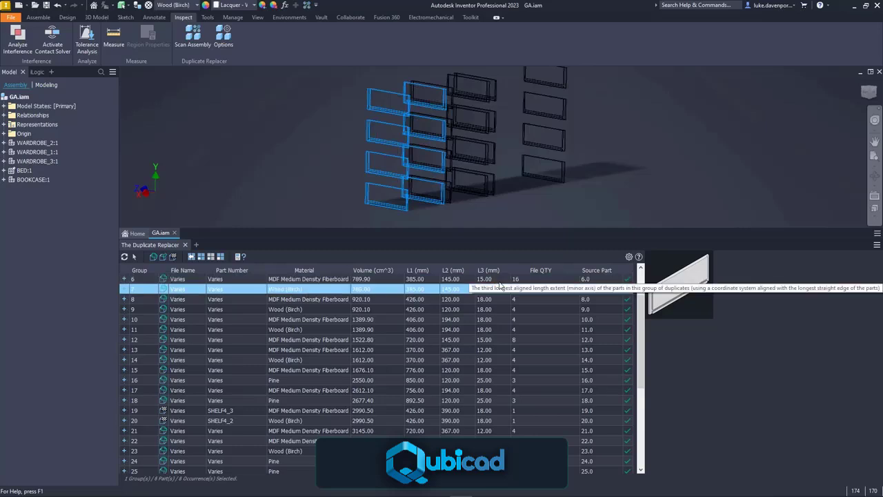
key("shift+Up")
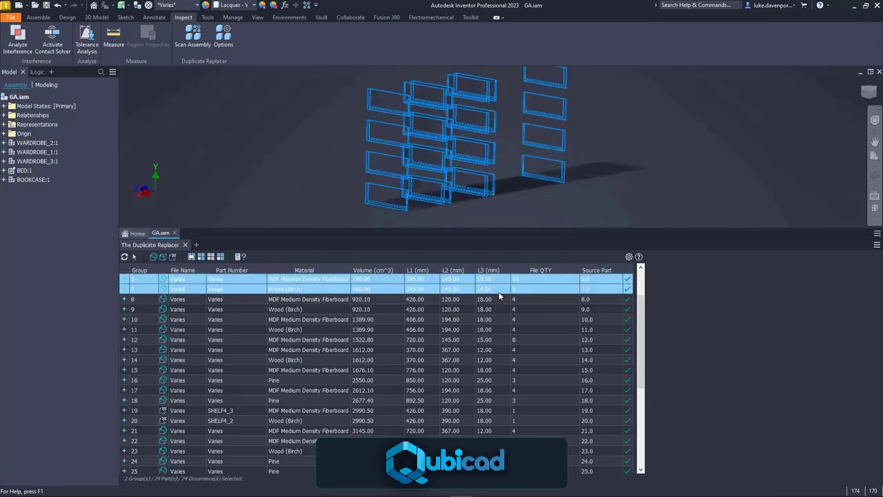
right_click(502, 282)
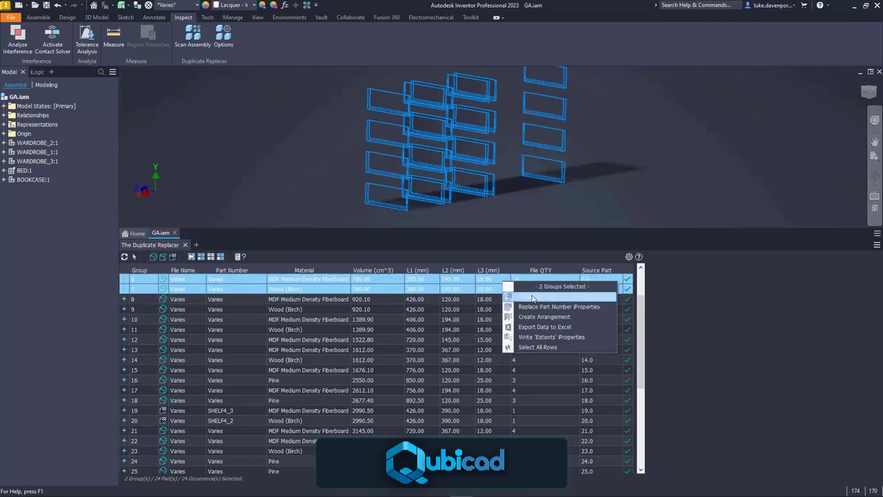
key("Escape")
left_click(498, 288)
left_click(498, 279)
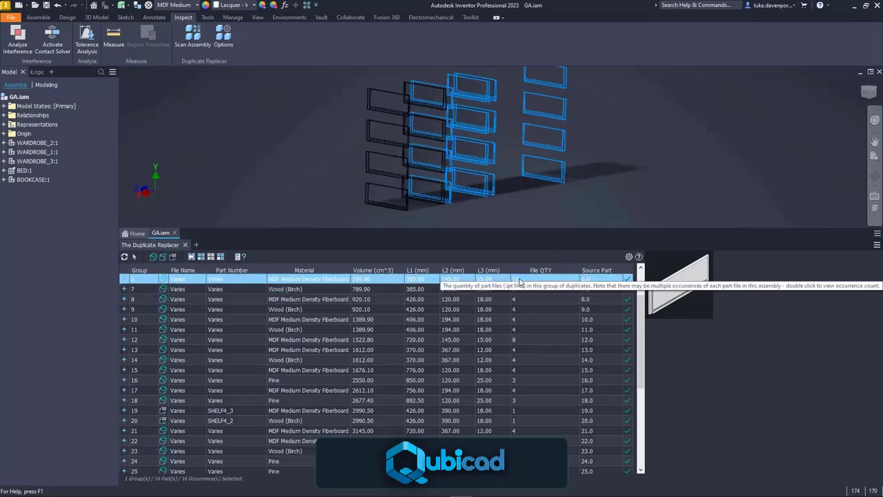
left_click(520, 290)
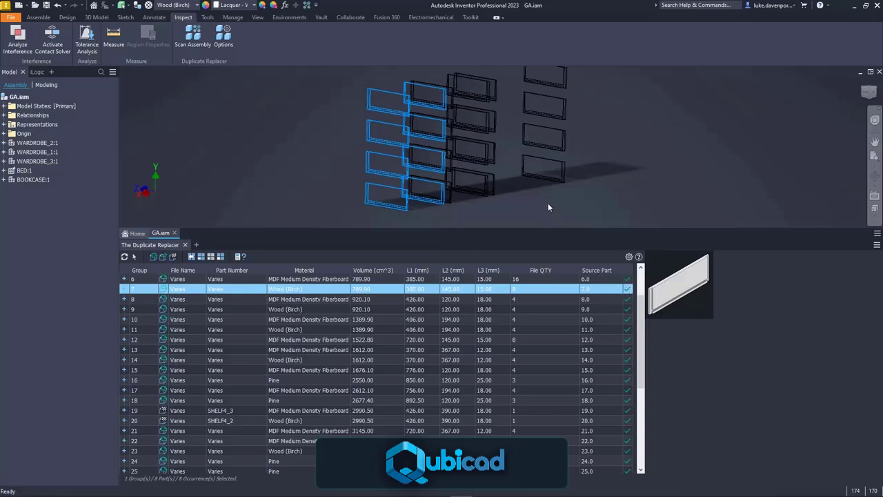
middle_click_drag(549, 207, 554, 205)
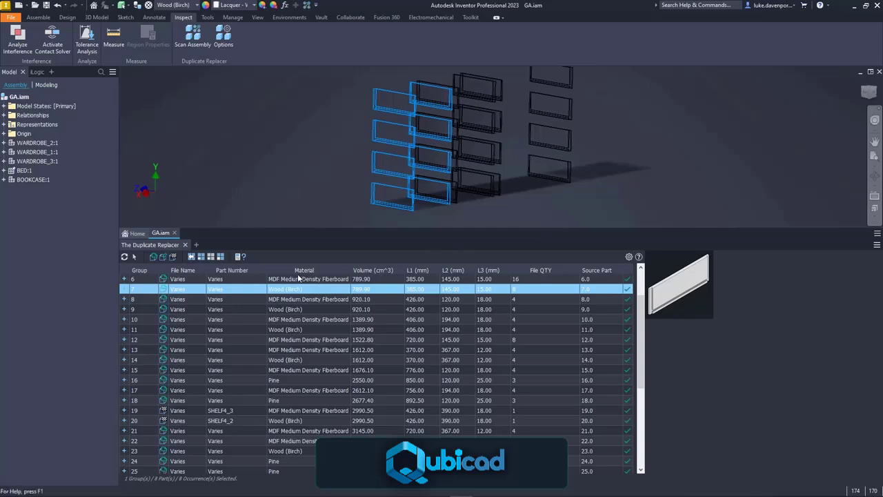
Add Appearance to Material in the iProperty comparison, examine the resulting duplicate groups and refresh the table
left_click(239, 256)
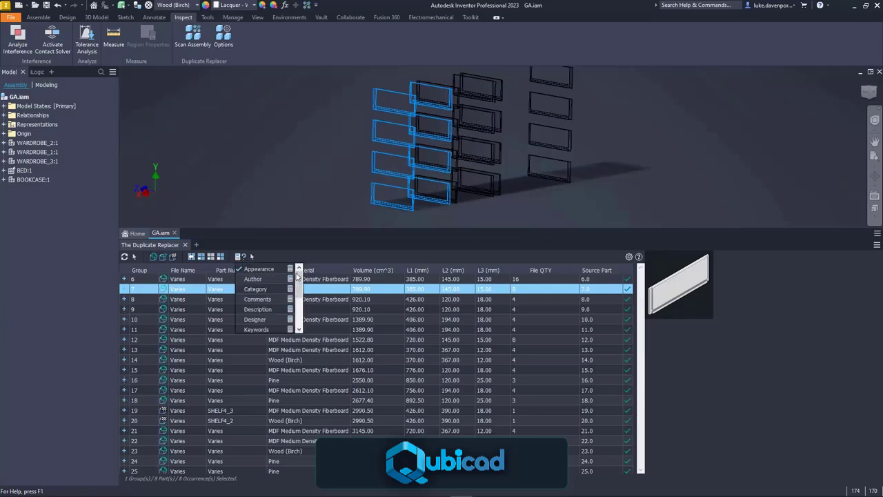
scroll(257, 290, "down", 3)
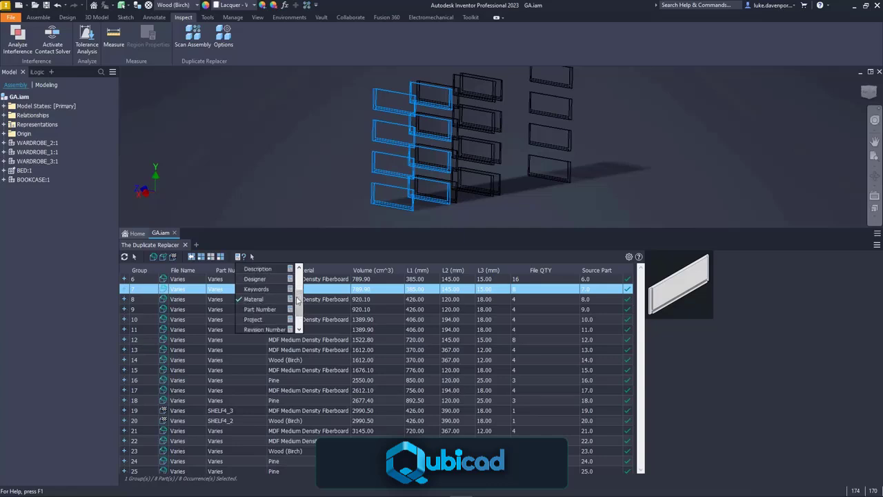
scroll(259, 302, "up", 3)
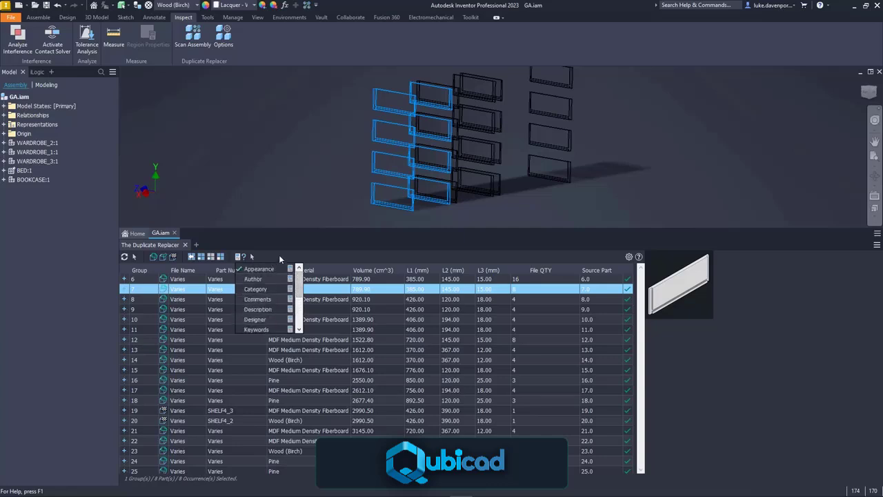
left_click(280, 257)
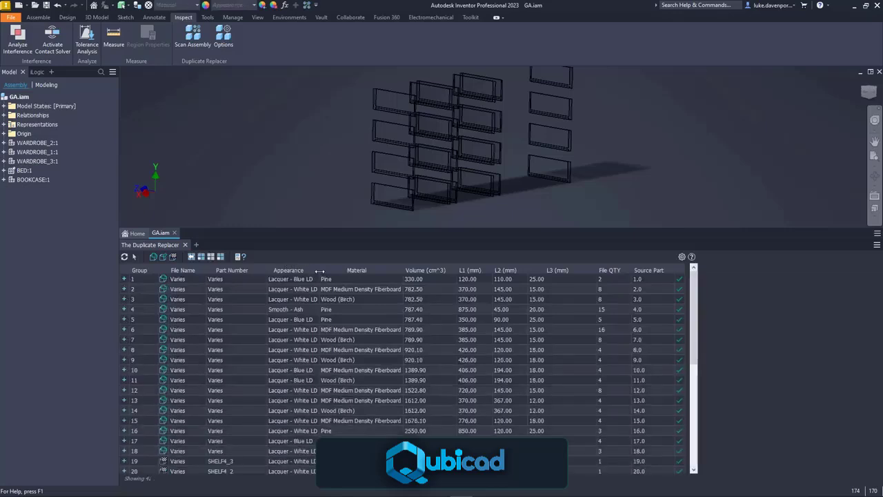
left_click_drag(319, 278, 327, 289)
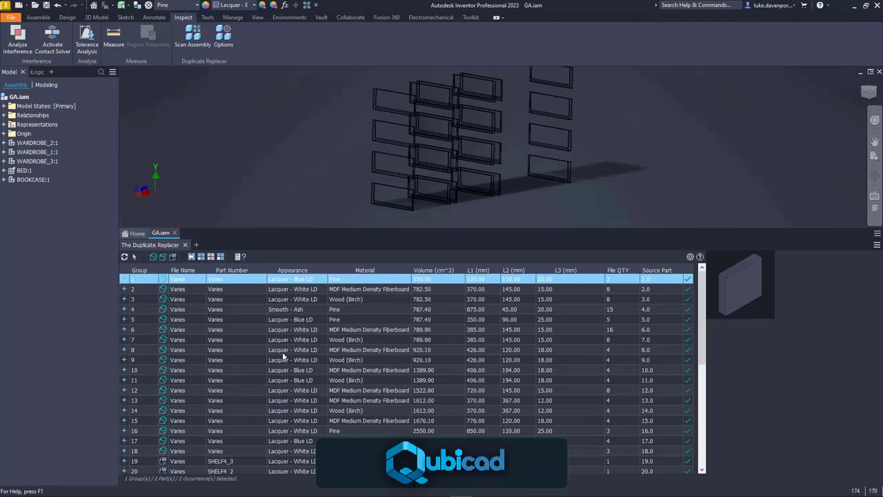
left_click(125, 258)
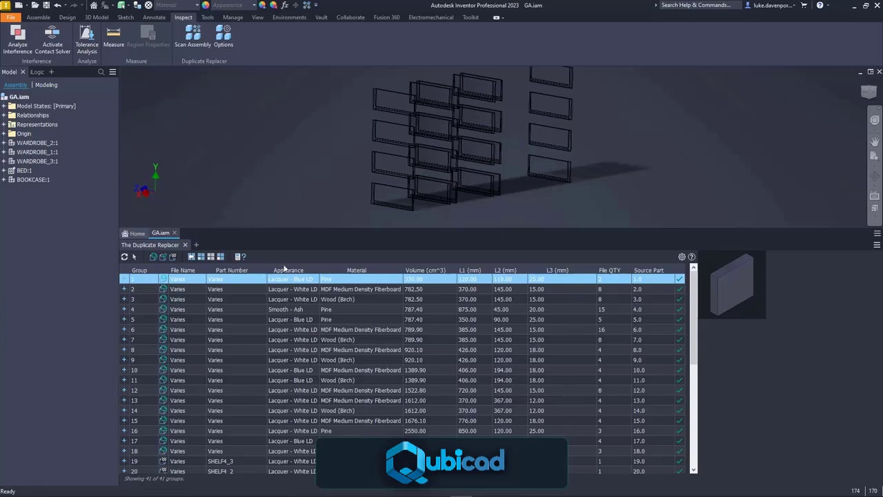
Clear all iProperties from the duplicate comparison and show all components of the assembly again
left_click(239, 256)
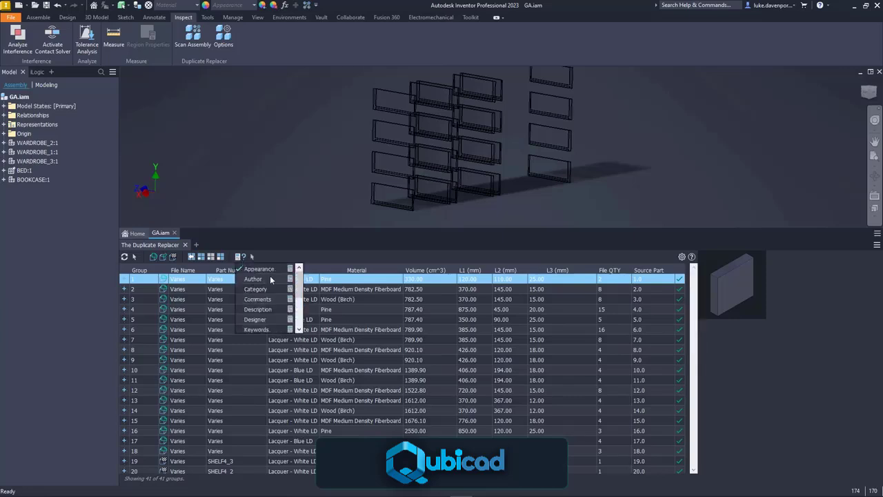
left_click_drag(299, 277, 304, 311)
scroll(304, 311, "up", 3)
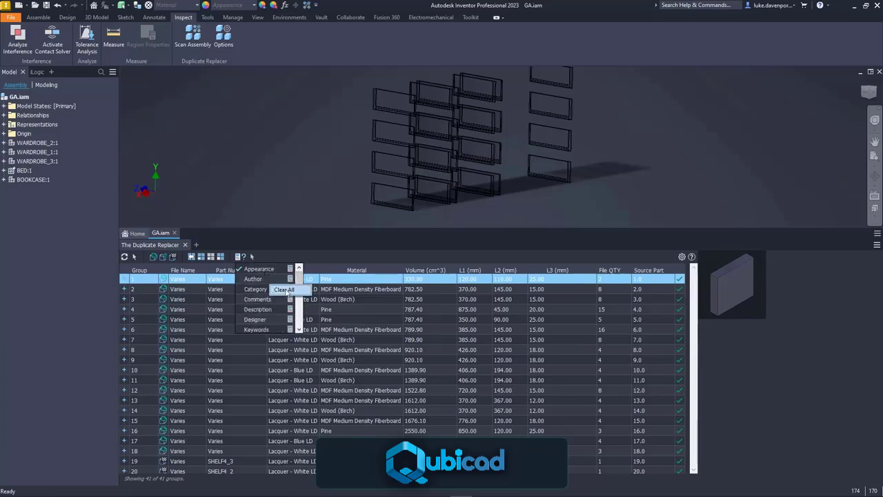
left_click(311, 255)
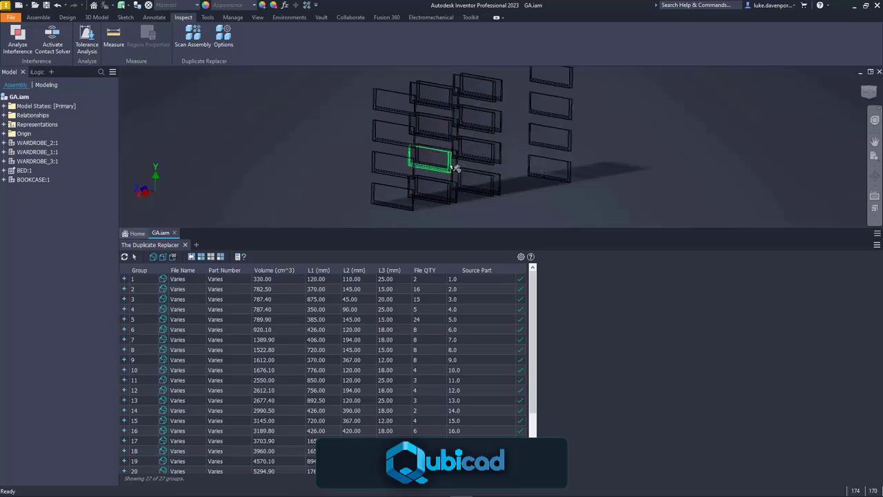
left_click(192, 257)
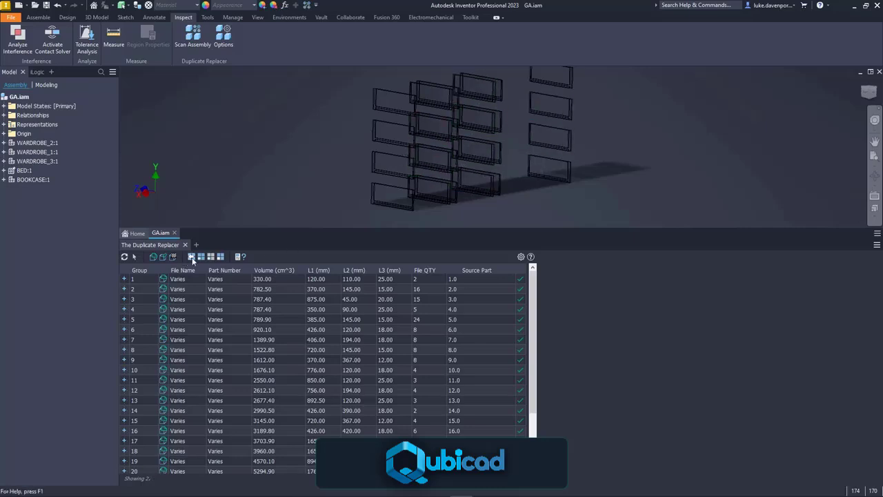
scroll(264, 183, "up", 3)
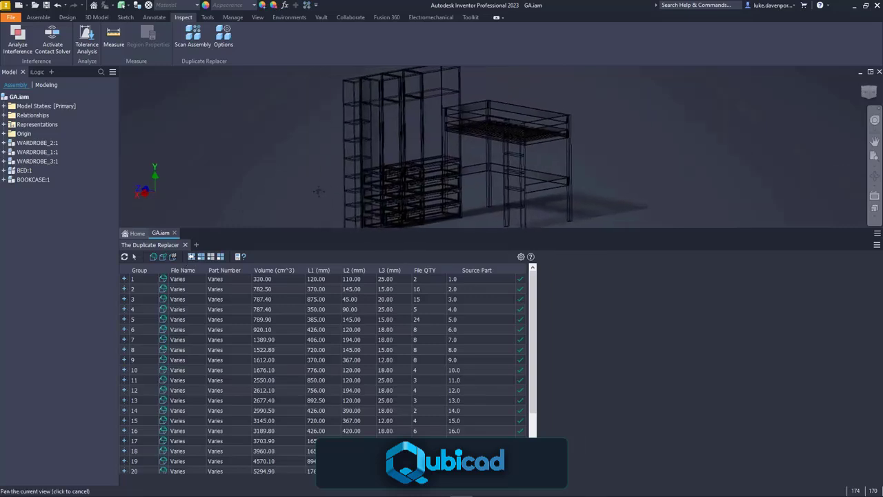
Add the custom iProperties of a wardrobe part to the list of comparable iProperties
left_click(239, 256)
mouse_move(297, 286)
left_mouse_down()
mouse_move(298, 310)
mouse_move(298, 280)
left_mouse_up()
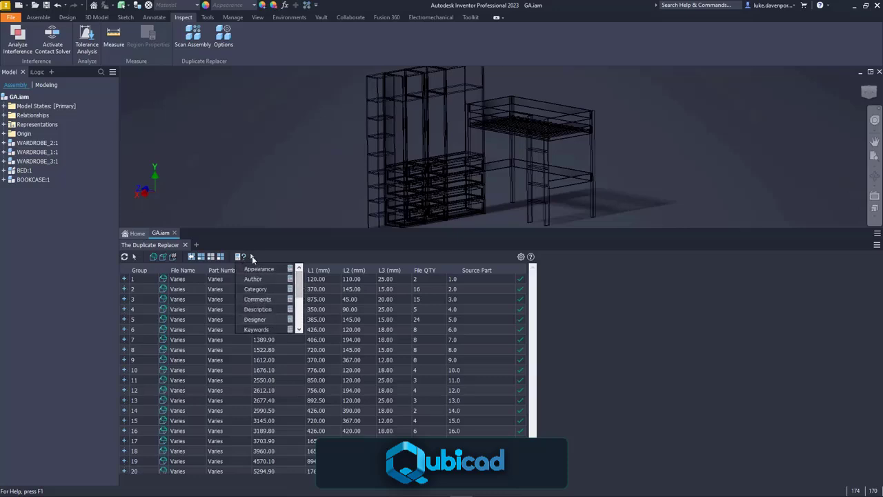
left_click(253, 258)
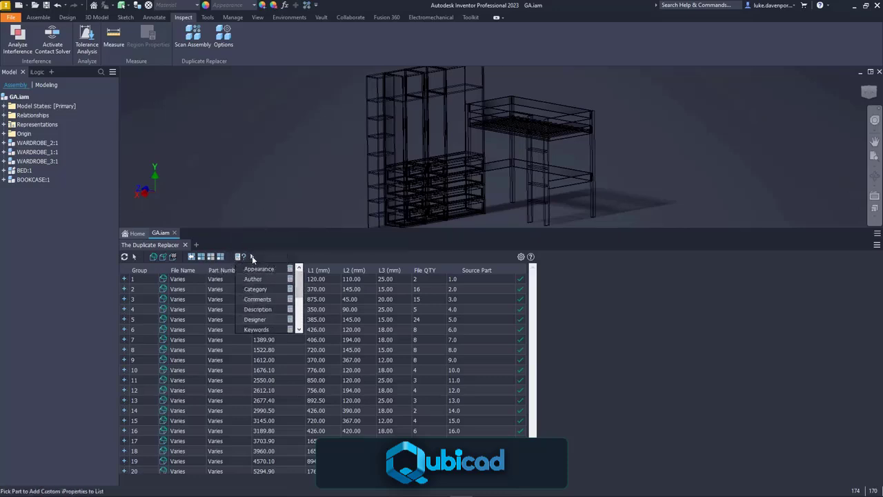
left_click(462, 171)
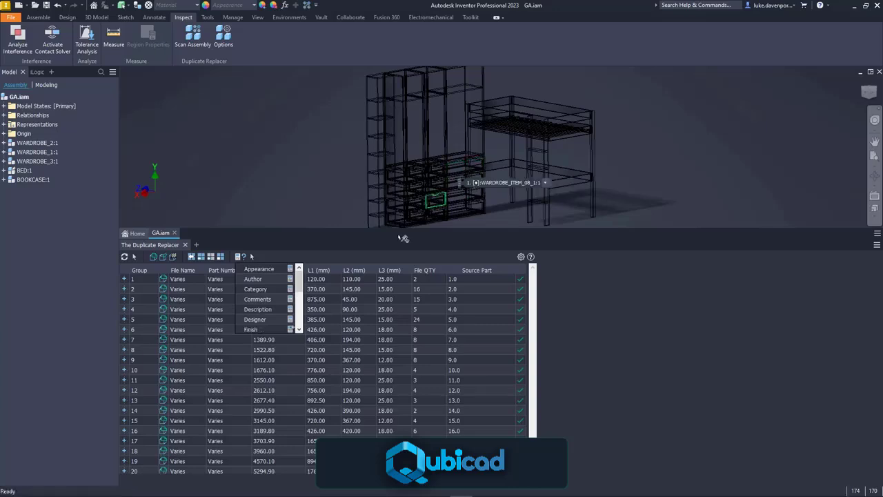
Compare the custom Finish iProperty to split the duplicate groups by finish, and widen the Finish column
scroll(305, 293, "down", 3)
scroll(304, 293, "down", 1)
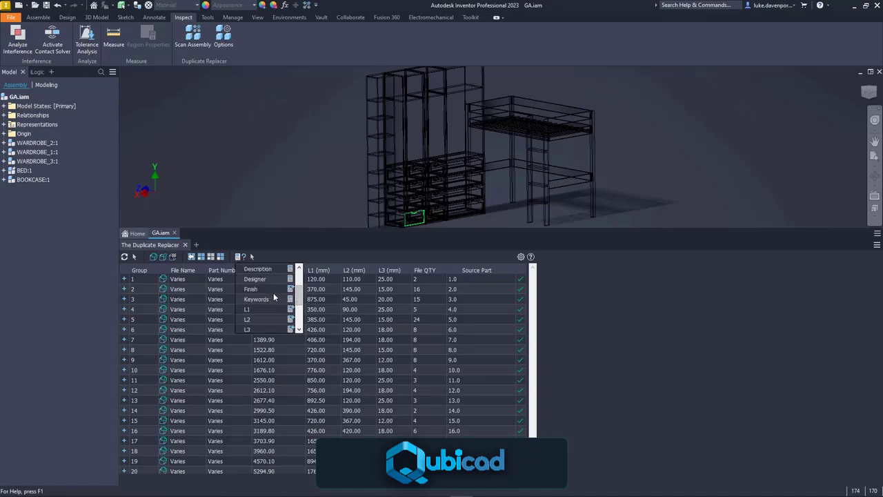
left_click_drag(300, 293, 302, 322)
scroll(302, 322, "up", 8)
scroll(290, 296, "up", 1)
left_click(288, 257)
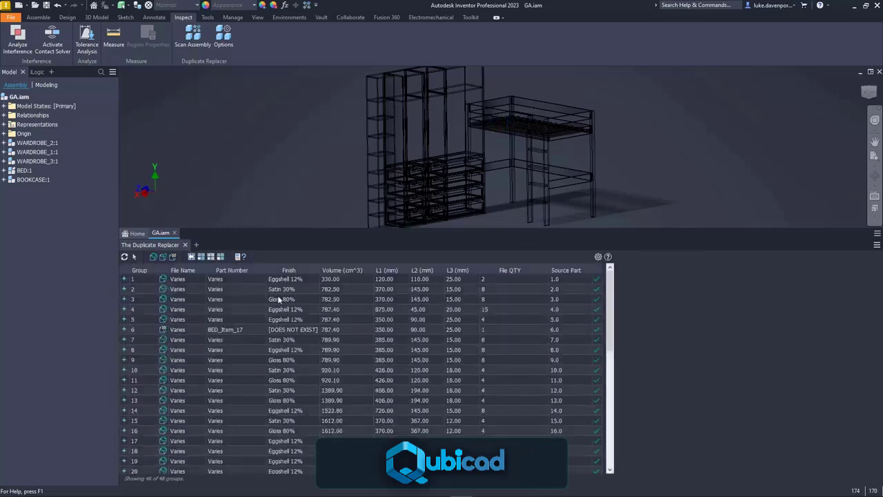
left_click_drag(322, 270, 331, 270)
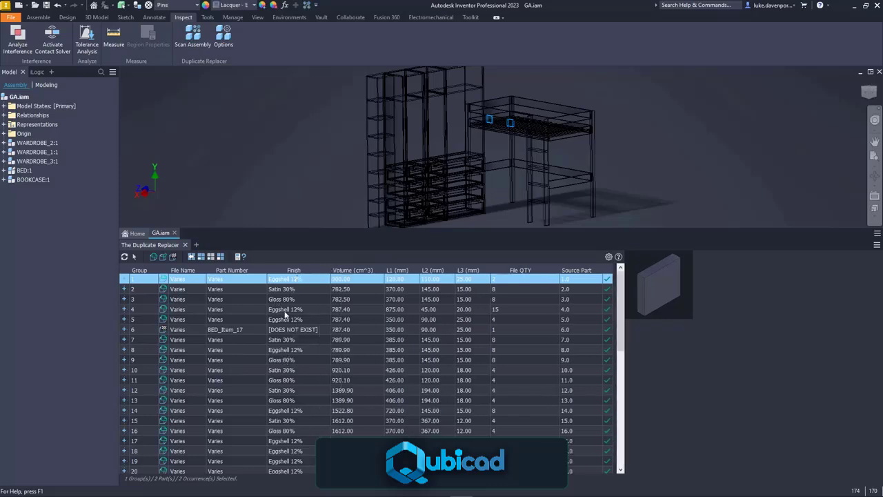
Examine the BED_Item_17 group's Finish value and highlight the single-file DRAWERUNIT-R_3 group in the assembly
left_click(313, 329)
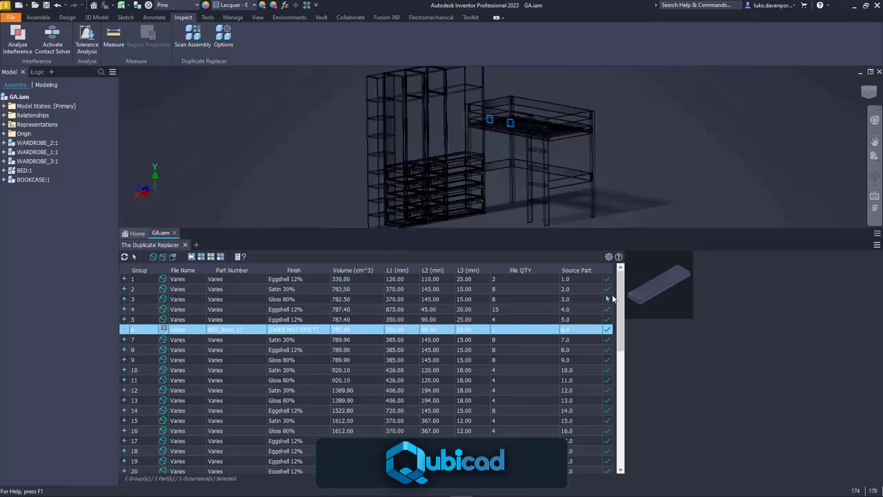
scroll(623, 311, "down", 1)
left_click_drag(623, 311, 626, 393)
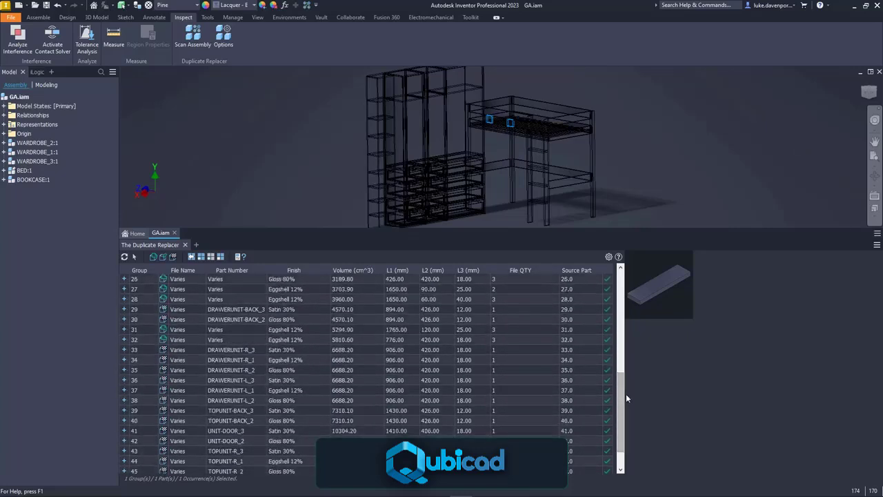
left_click(168, 350)
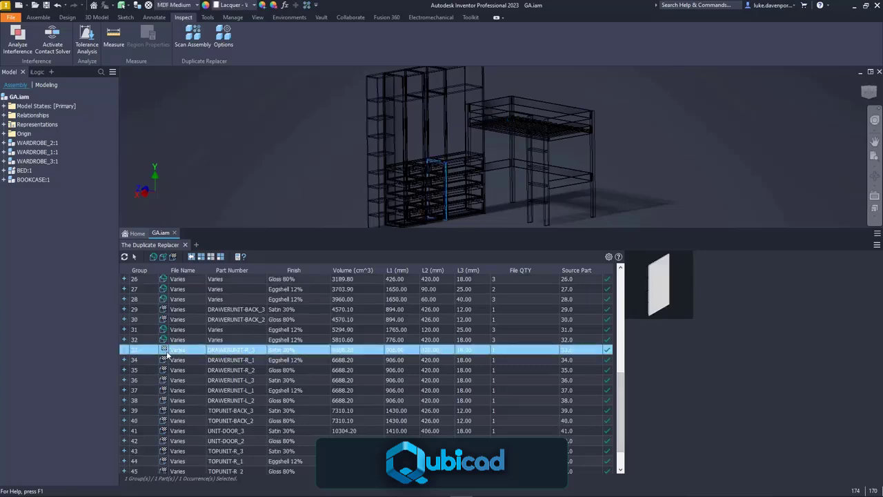
Refresh the duplicates table and highlight the single-file DRAWERUNIT-L_1 group in the assembly
left_click(124, 257)
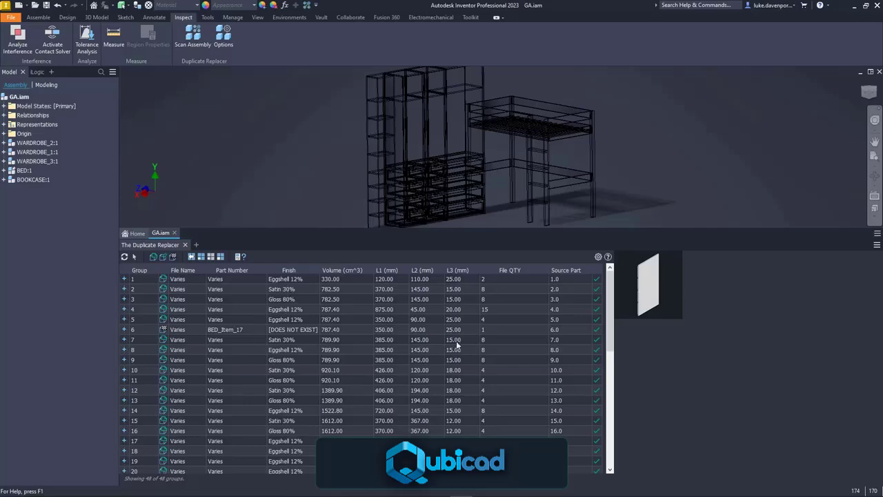
left_click_drag(608, 308, 621, 405)
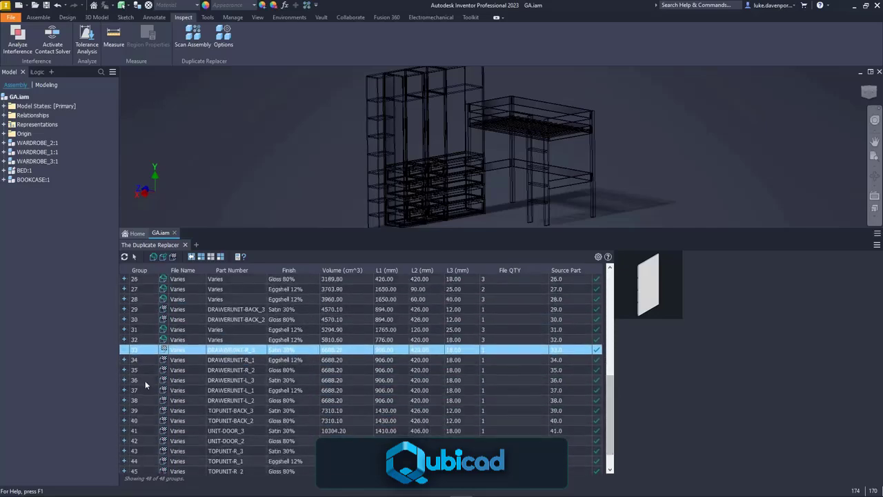
left_click(181, 393)
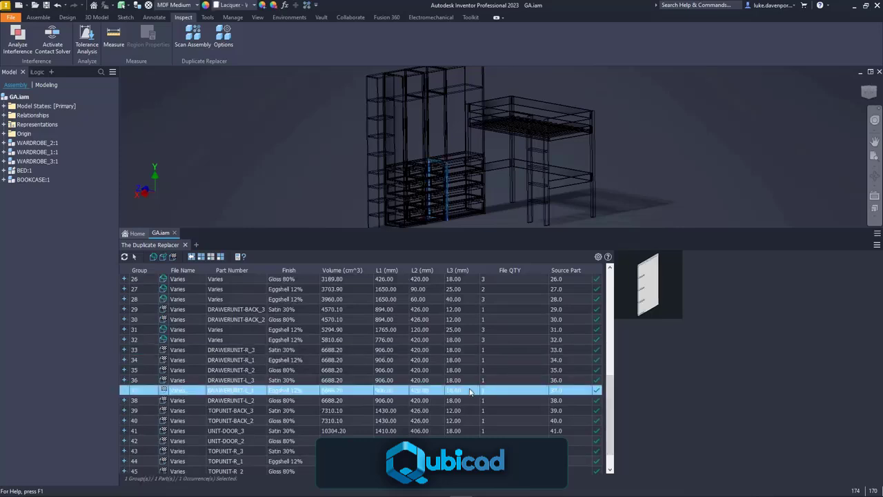
Highlight the single-file TOPUNIT-BACK_3 and TOPUNIT-BACK_2 groups in the assembly and examine their Finish and file quantity
left_click(232, 402)
left_click(232, 410)
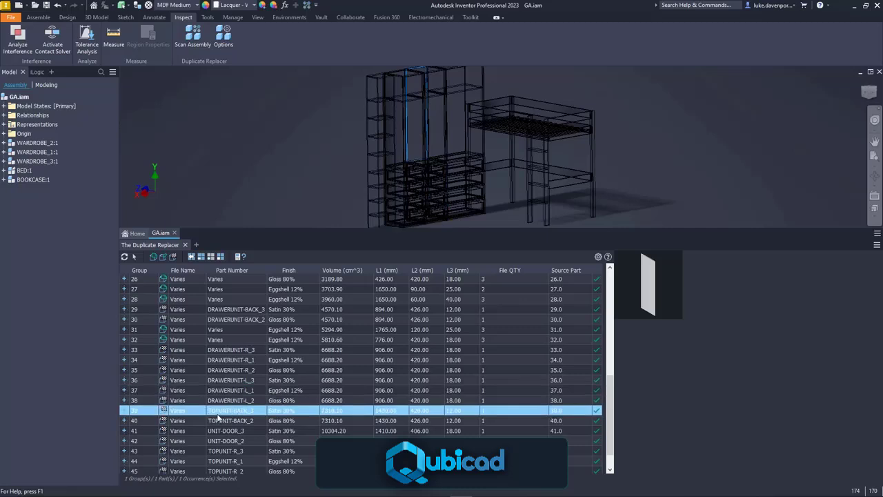
left_click(222, 421)
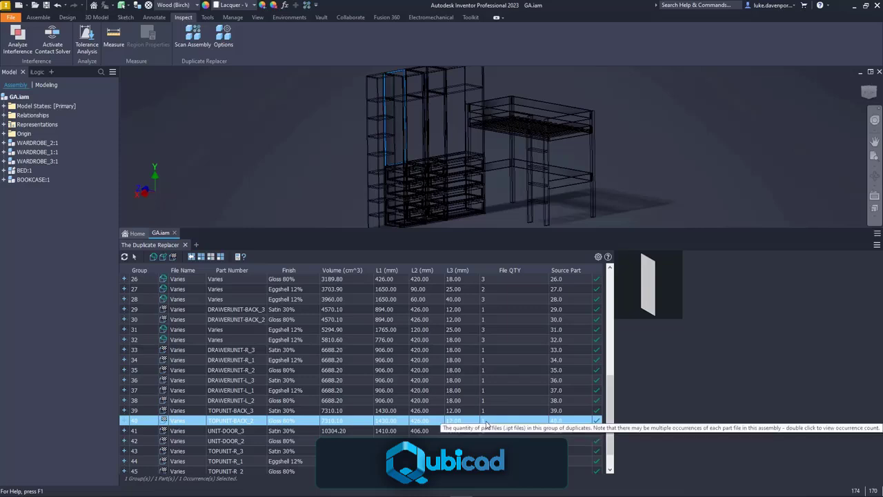
Remove the Finish iProperty from the comparison and review the duplicate groups with their file quantities
left_click(237, 256)
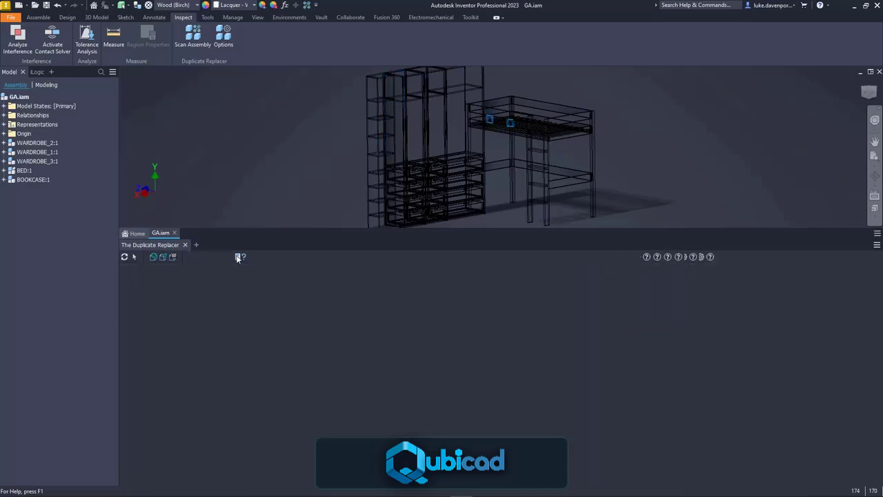
left_click(238, 257)
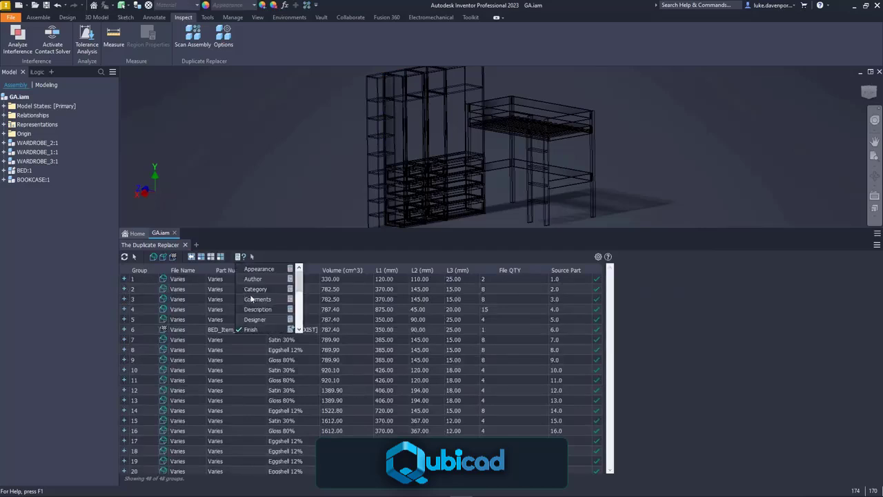
left_click(248, 329)
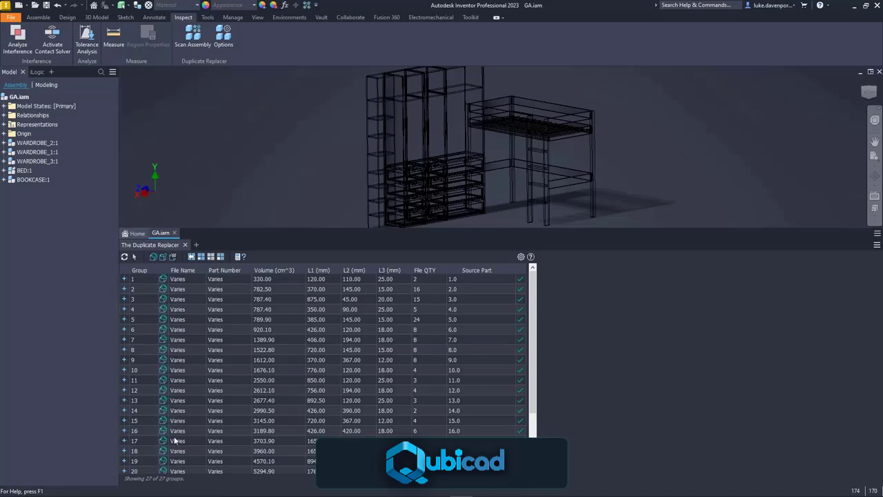
scroll(172, 358, "down", 3)
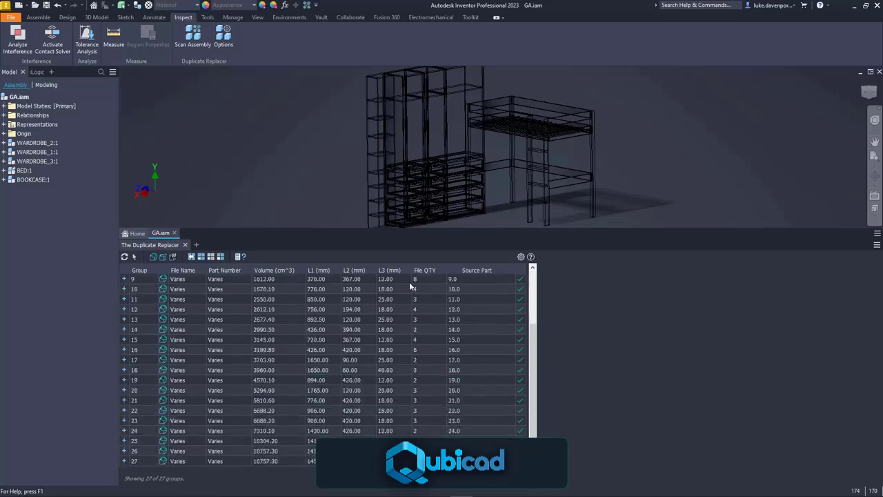
scroll(421, 297, "up", 3)
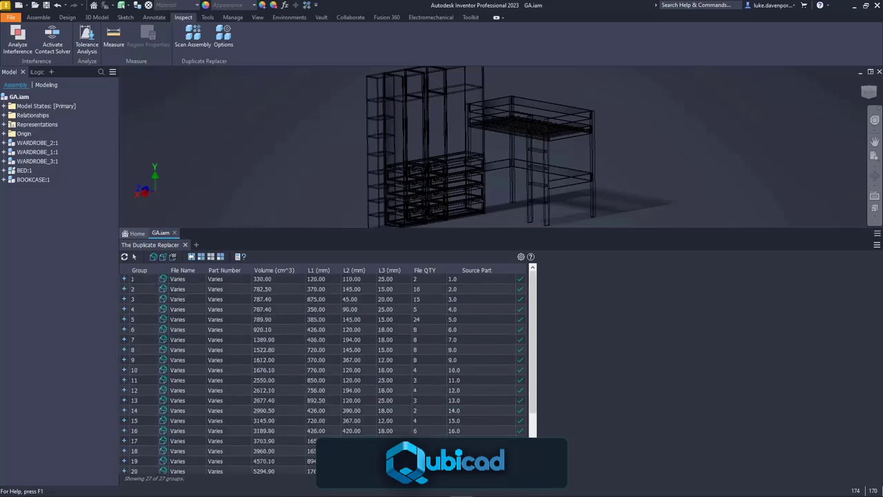
scroll(420, 290, "down", 1)
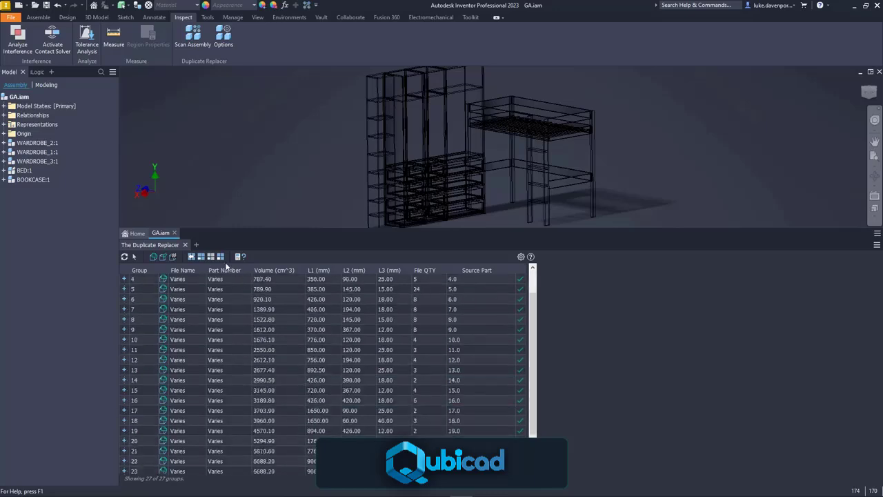
Compare the Finish iProperty again and review the duplicate groups split by finish
left_click(238, 256)
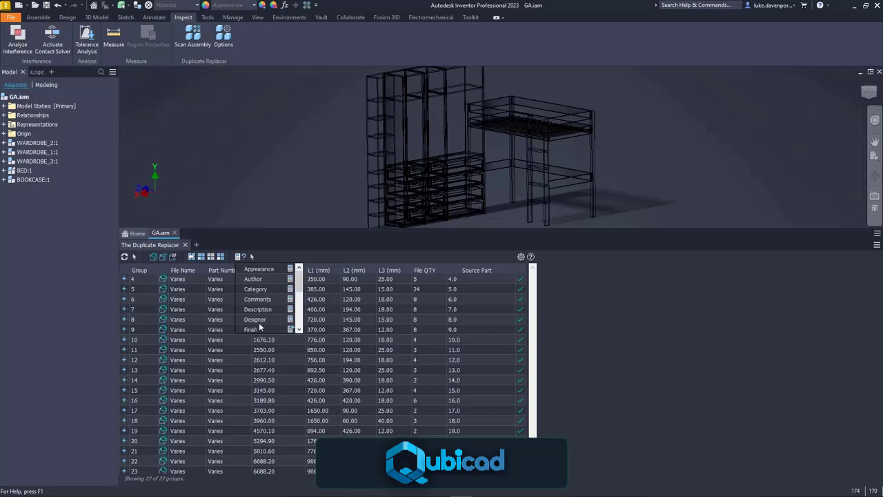
left_click(280, 252)
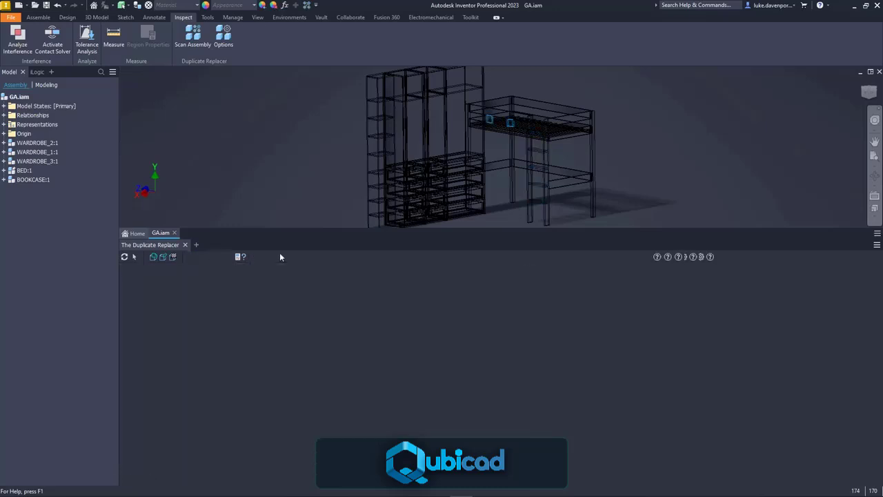
scroll(258, 348, "down", 3)
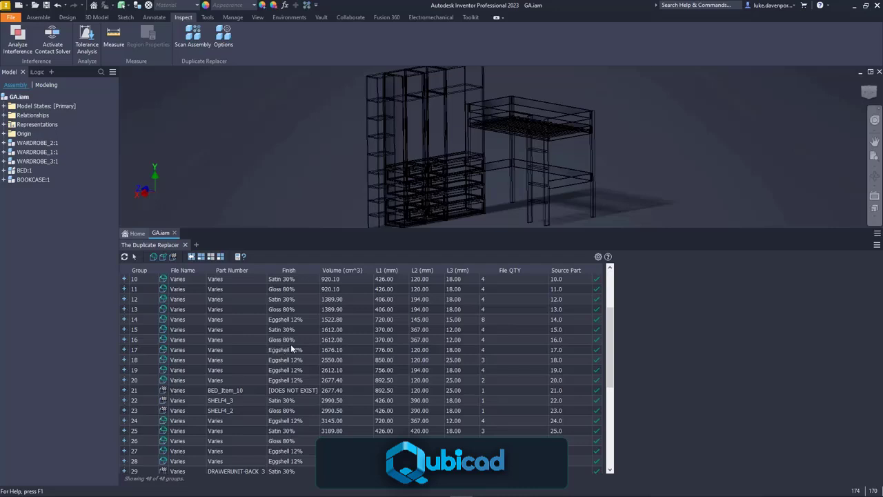
scroll(290, 349, "down", 6)
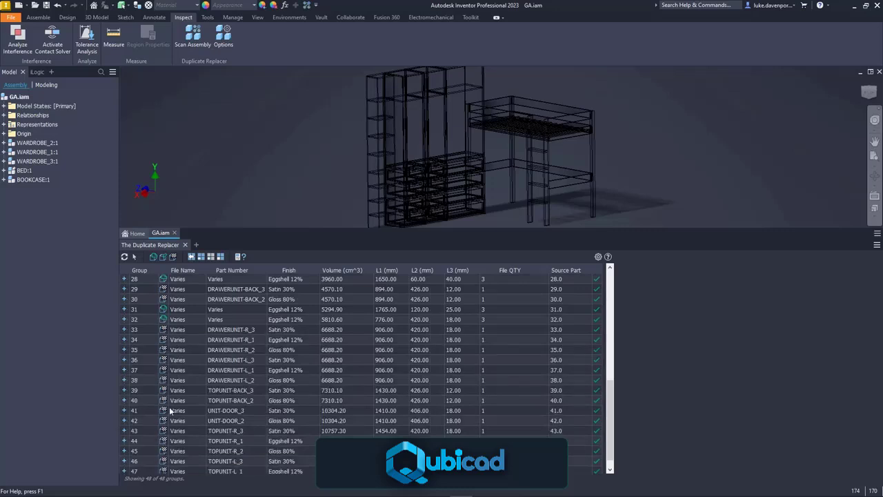
Filter the checkered-flag single-file groups out of the duplicates table, and hide the two other group types as well
left_click(174, 256)
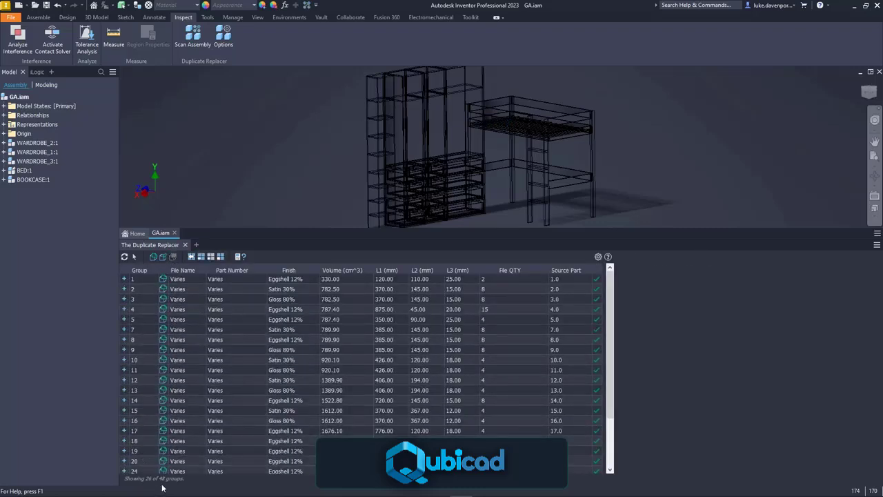
left_click(173, 256)
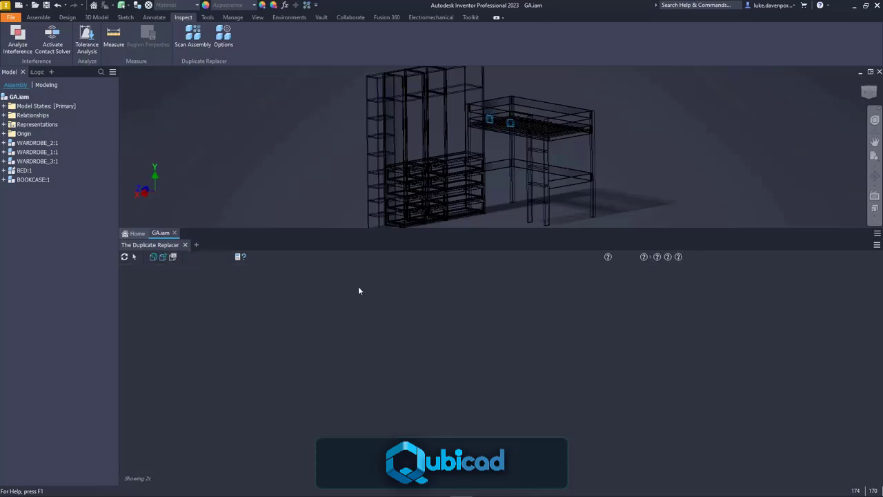
left_click(162, 256)
left_click(161, 259)
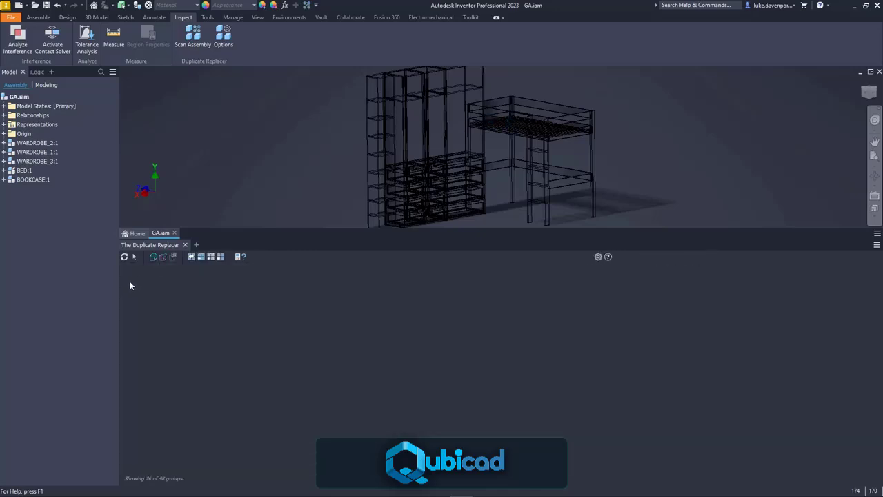
left_click(130, 281)
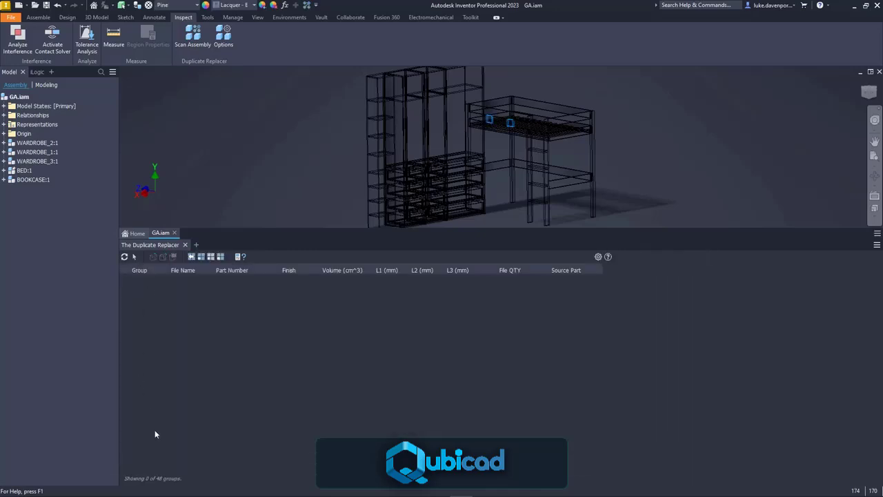
Show all three group types in the duplicates table again
left_click(155, 256)
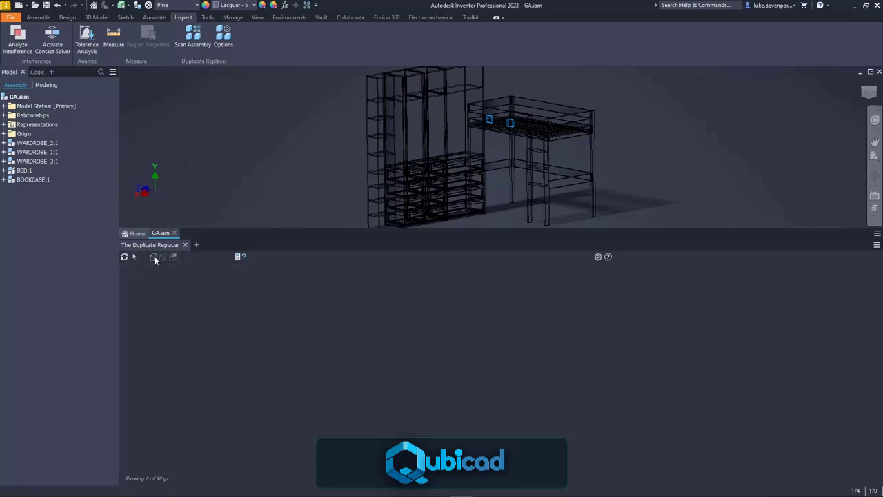
left_click(163, 257)
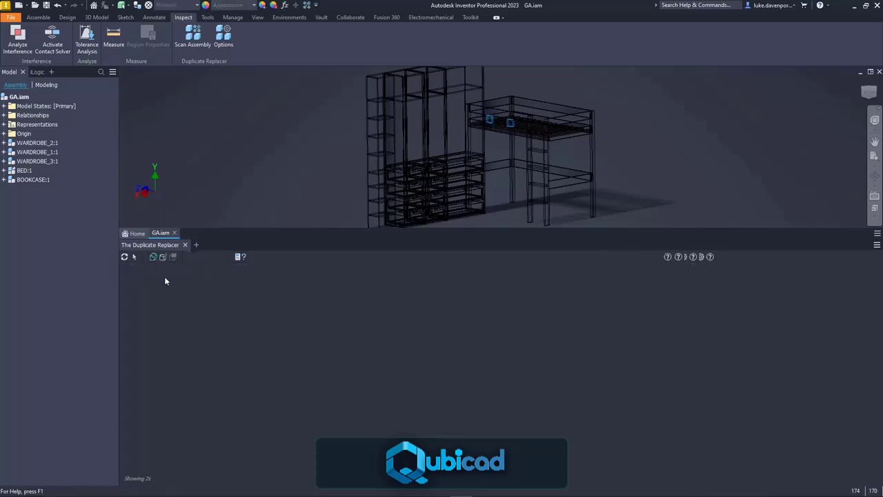
left_click(173, 256)
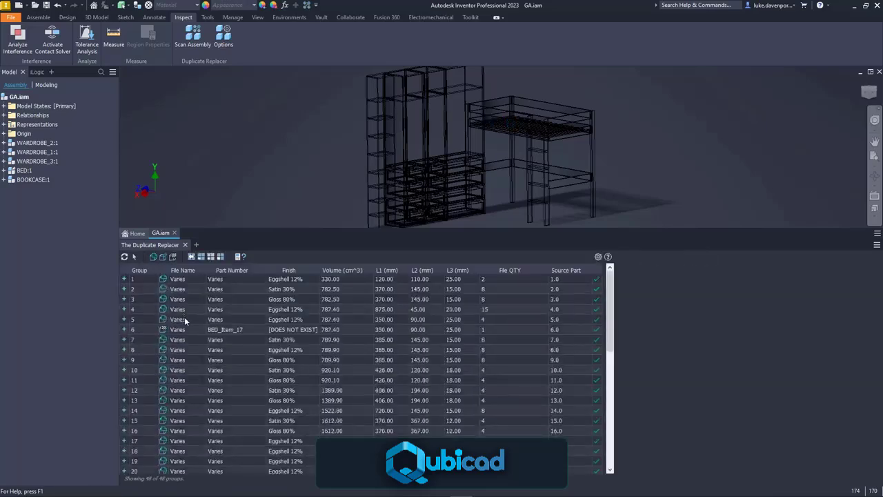
Compare the duplicate groups by Material instead of the Finish iProperty and review the resulting groups
left_click(239, 257)
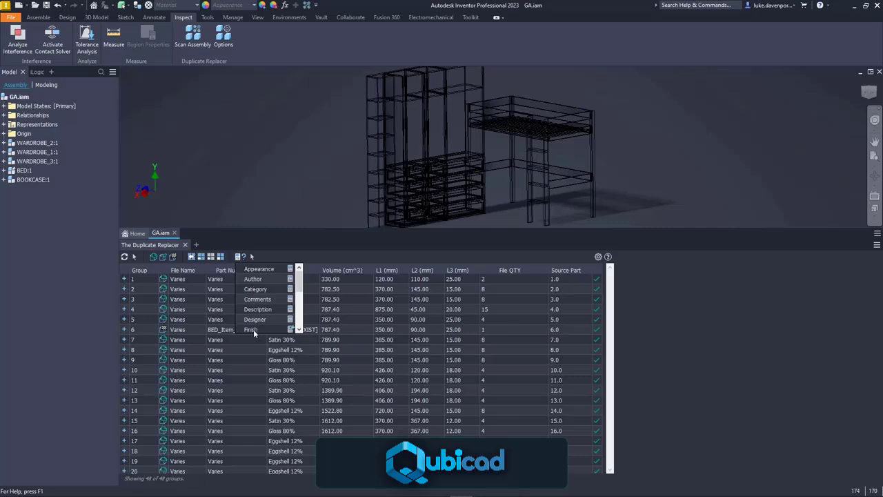
scroll(258, 314, "down", 2)
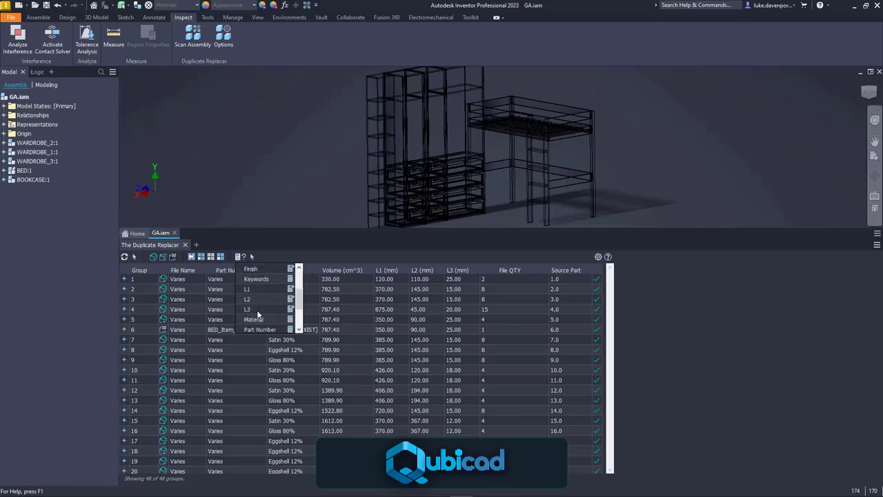
left_click(271, 253)
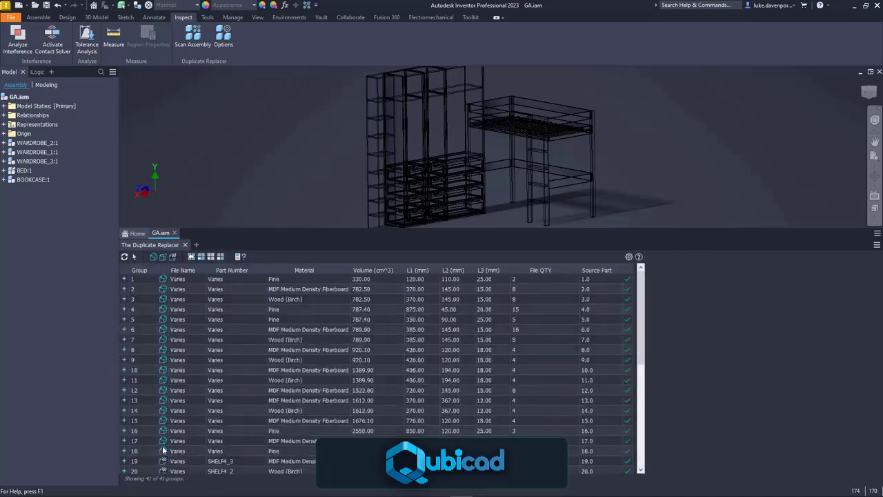
scroll(284, 390, "down", 1)
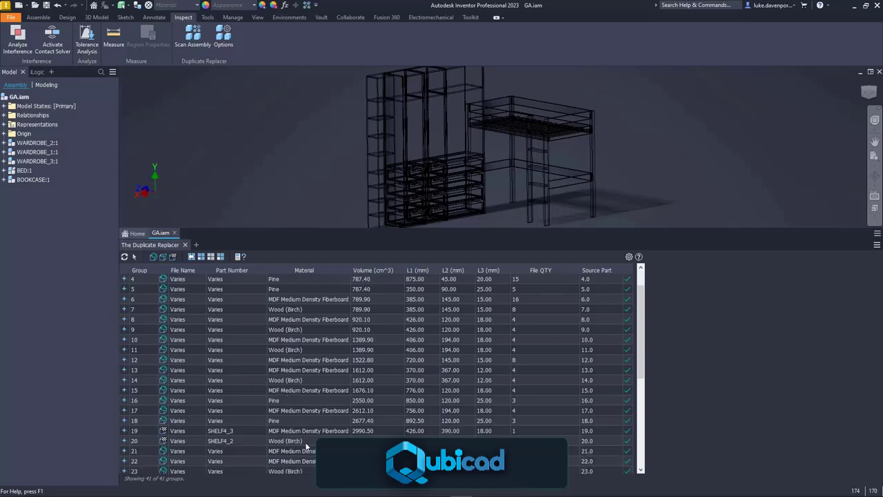
Select all duplicate groups and replace their components with each group's source part, confirming the operation
right_click(416, 319)
left_click(453, 394)
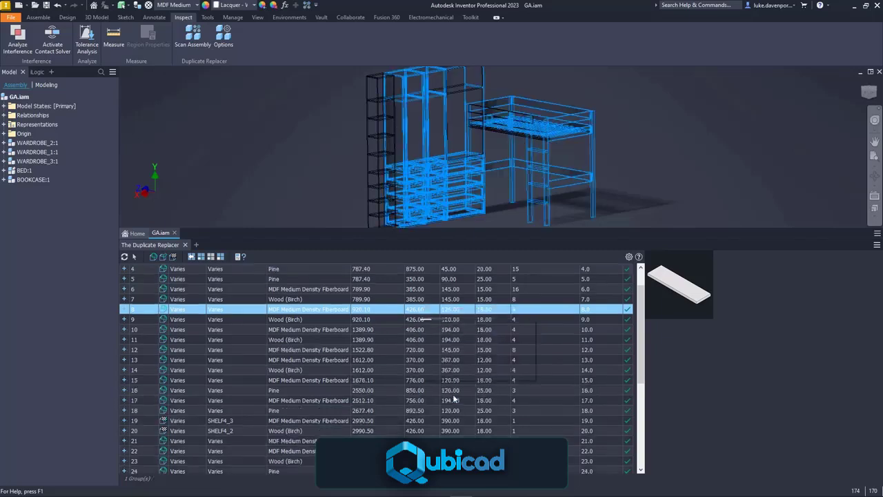
right_click(423, 291)
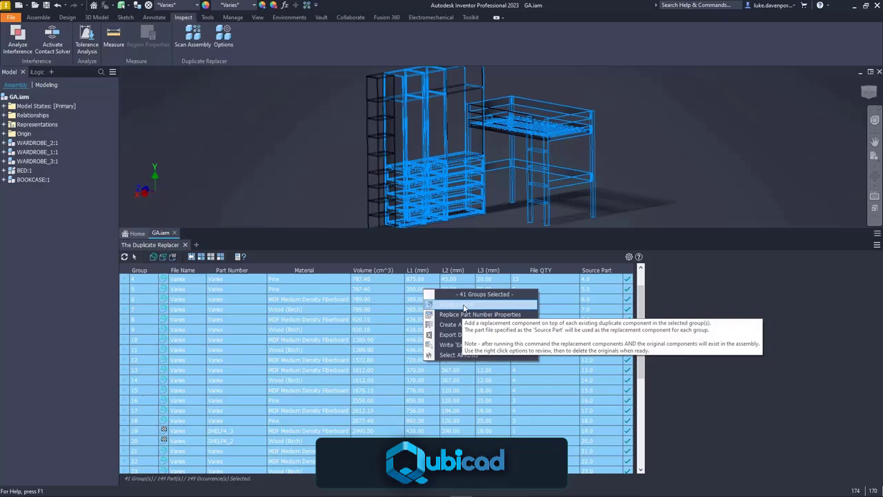
left_click(465, 306)
left_click_drag(427, 218, 446, 161)
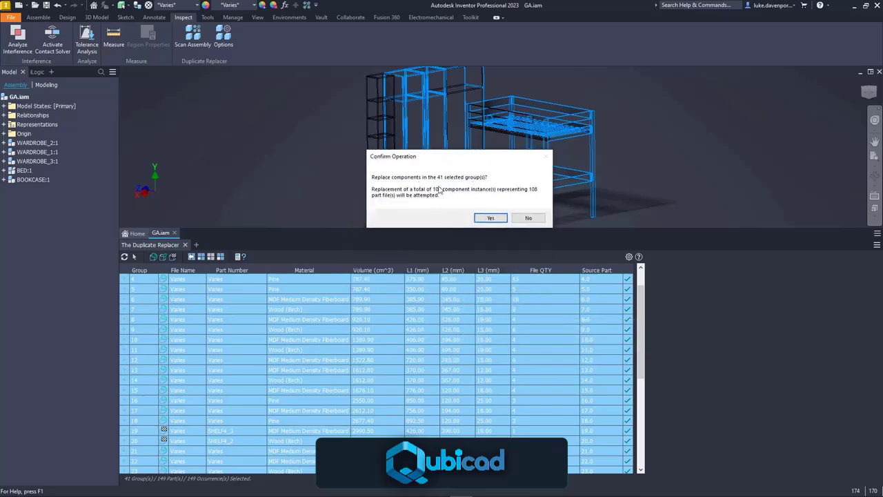
left_click(490, 219)
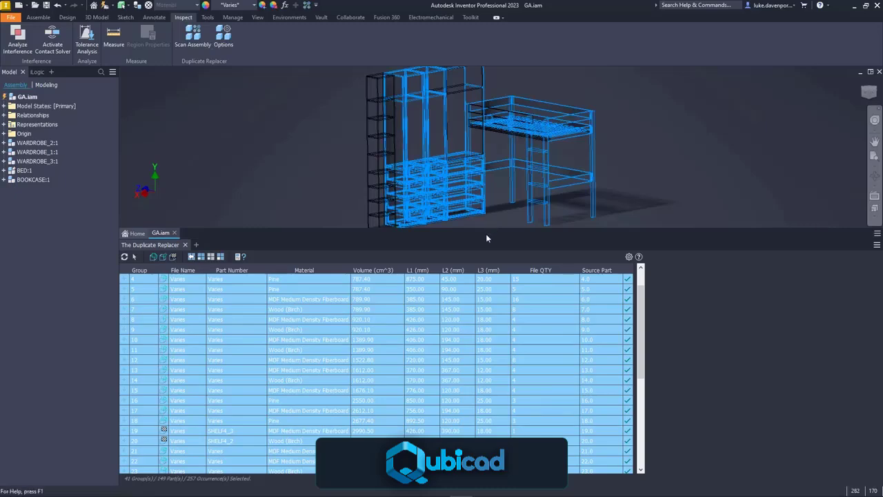
Enlarge the graphics window and inspect the highlighted replacement components on the wardrobes and bed
left_click_drag(485, 233, 489, 300)
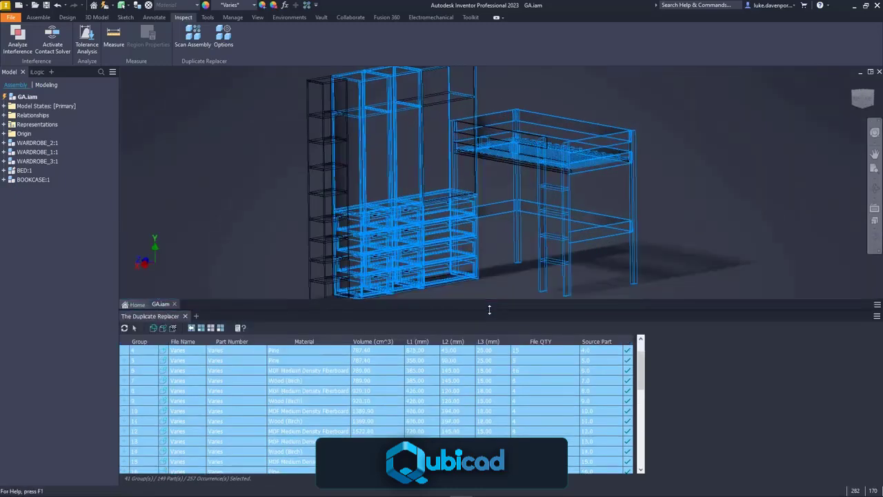
scroll(497, 204, "up", 2)
scroll(734, 142, "up", 5)
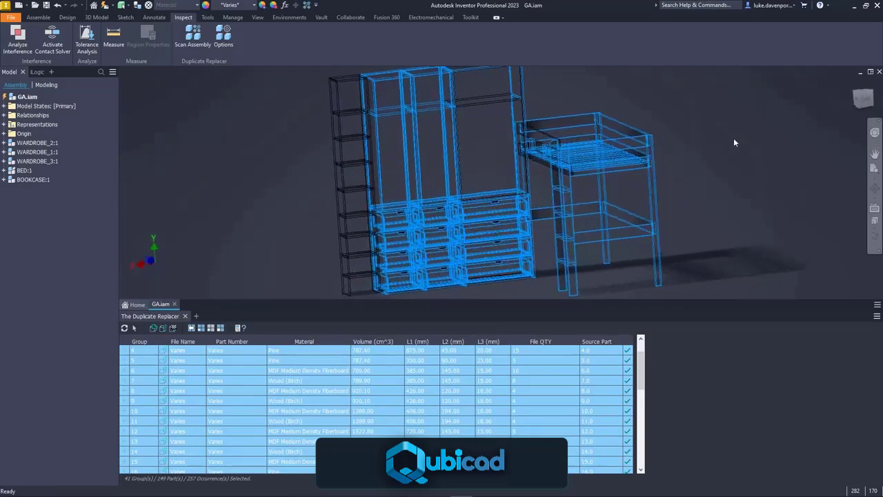
scroll(735, 138, "up", 3)
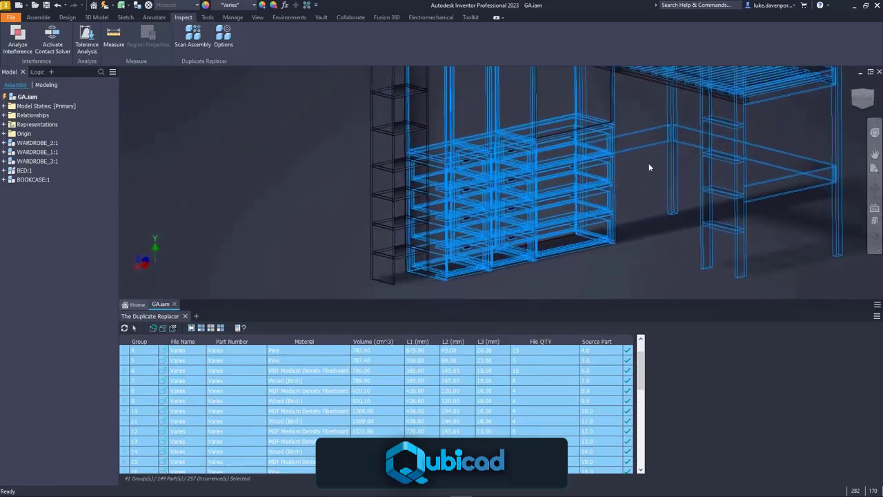
middle_click_drag(333, 169, 247, 175)
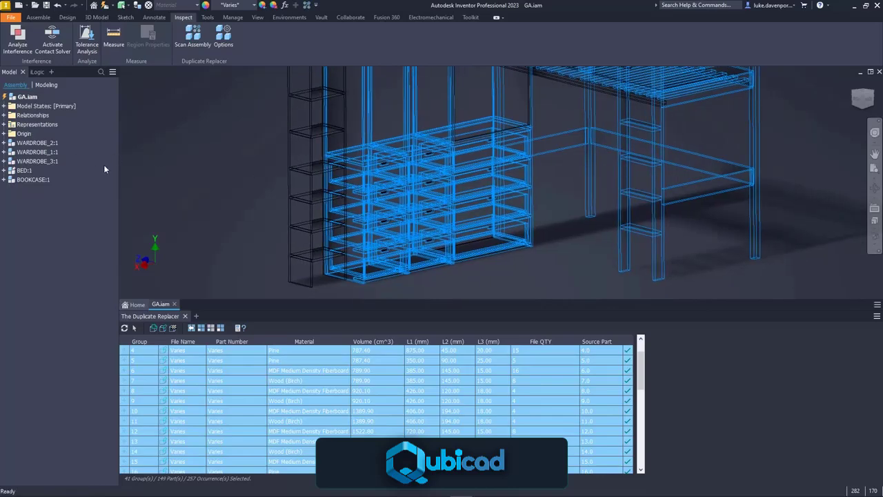
Expand WARDROBE_3:1 in the model tree, widen the tree and examine the components suffixed Replacement
left_click(3, 161)
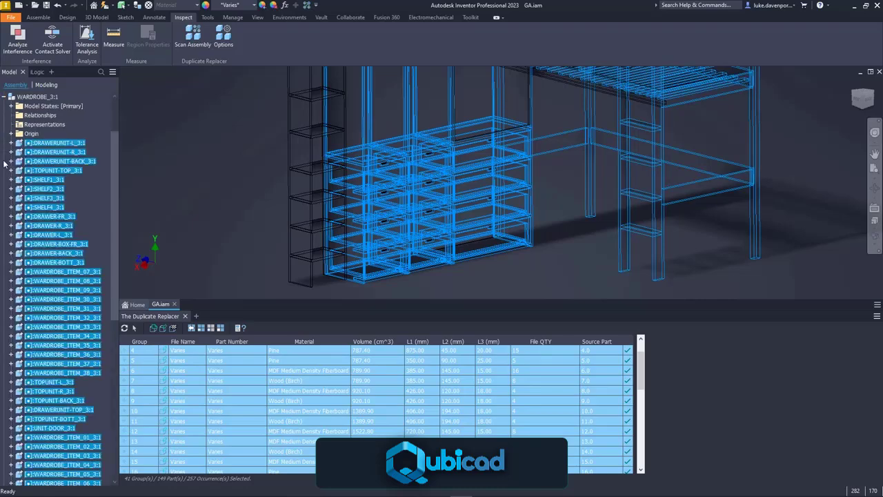
scroll(118, 224, "down", 5)
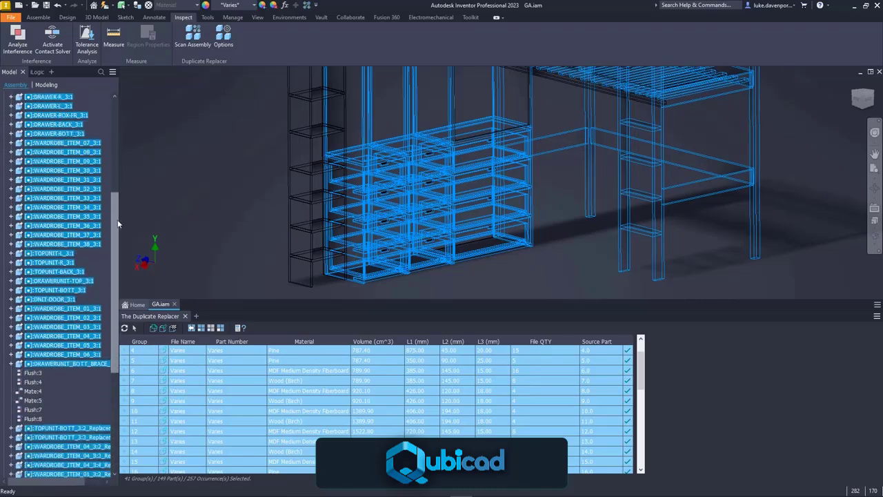
scroll(118, 224, "down", 6)
left_click_drag(118, 252, 186, 251)
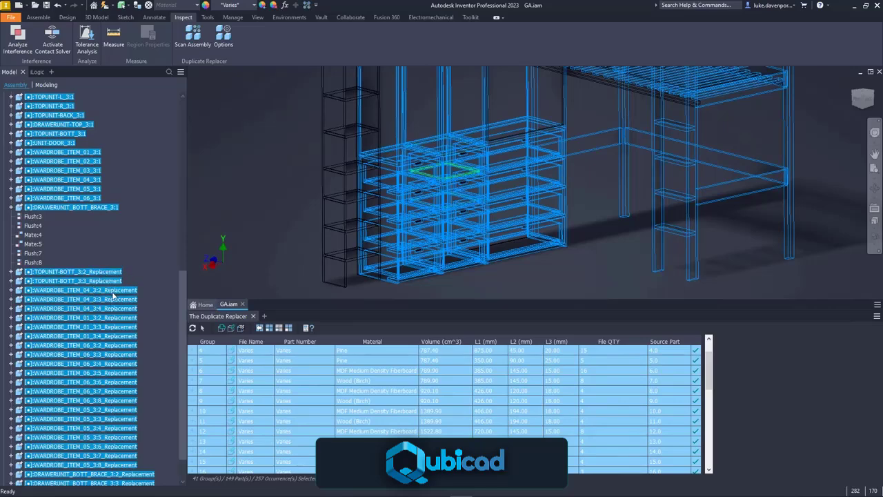
scroll(122, 356, "down", 2)
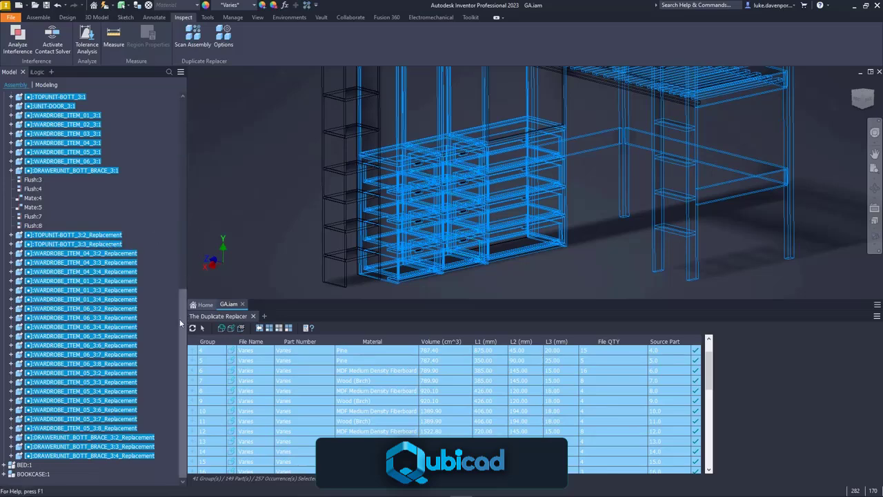
Confirm the replacement parts for all 41 selected duplicate groups so the original duplicate components are deleted from the assemblies
left_click_drag(182, 319, 178, 97)
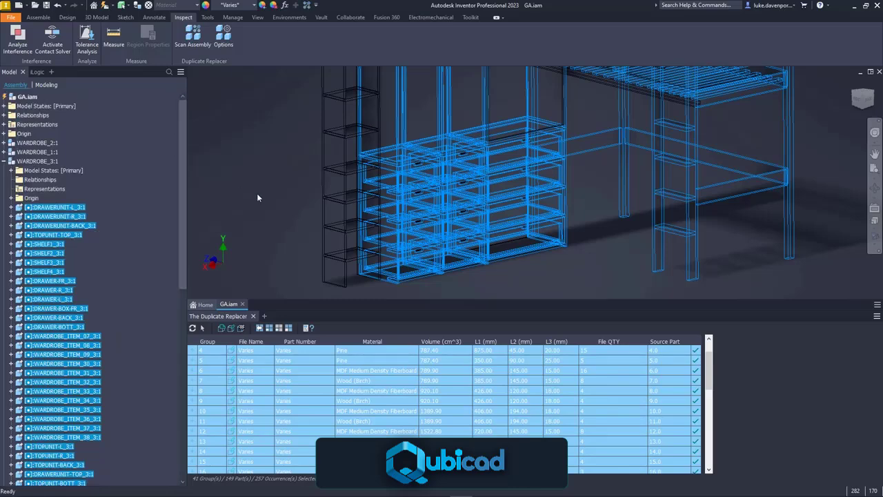
scroll(289, 221, "down", 3)
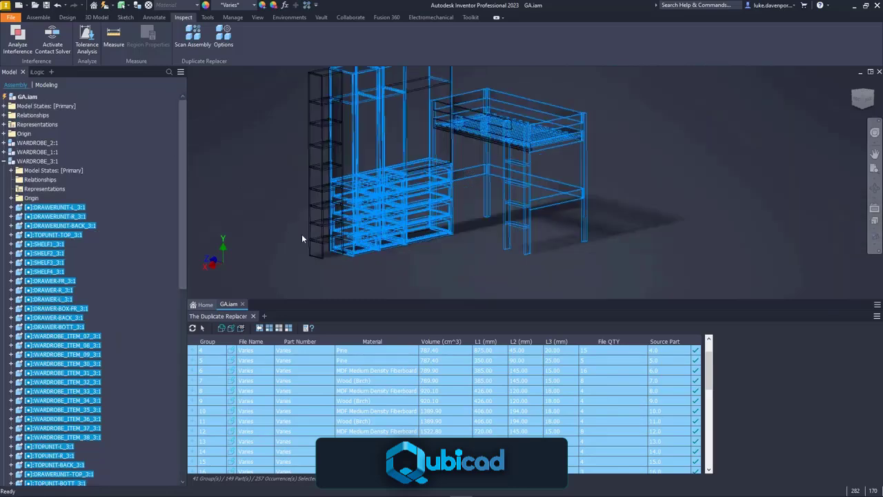
right_click(456, 360)
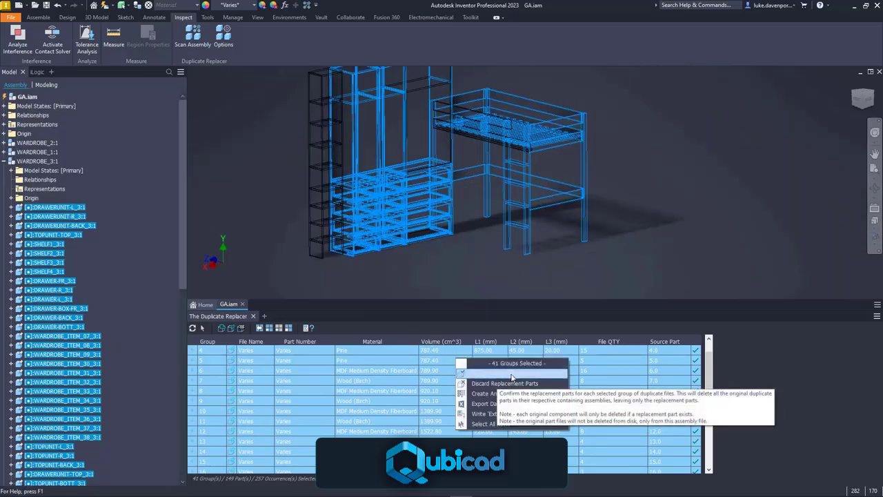
left_click(512, 376)
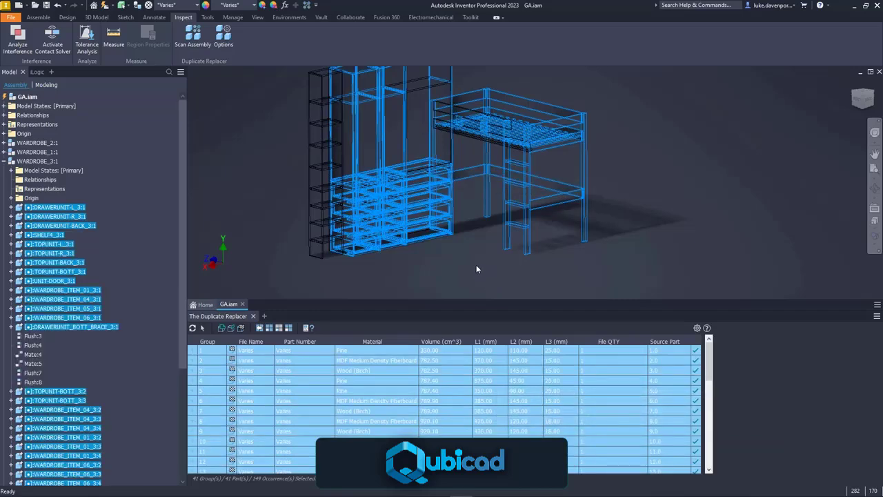
Check the file quantity and highlighted occurrences of groups 1 to 12 in the Duplicate Replacer one group at a time
left_click(476, 372)
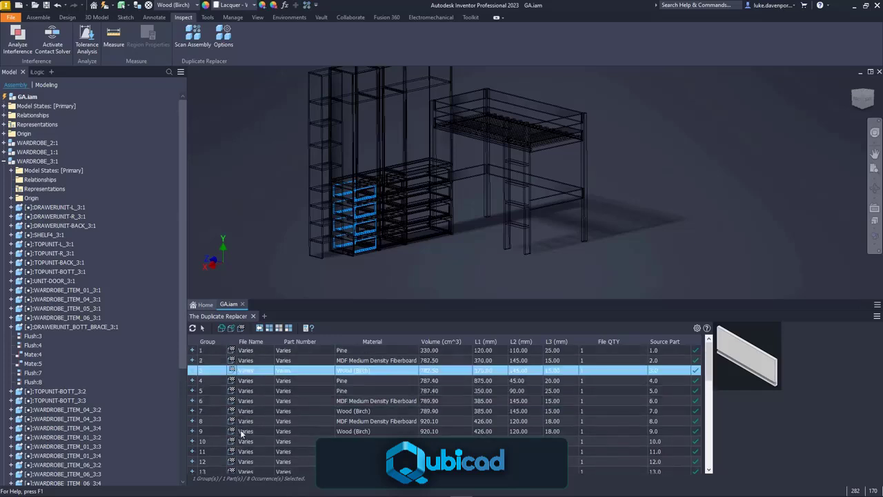
left_click(594, 349)
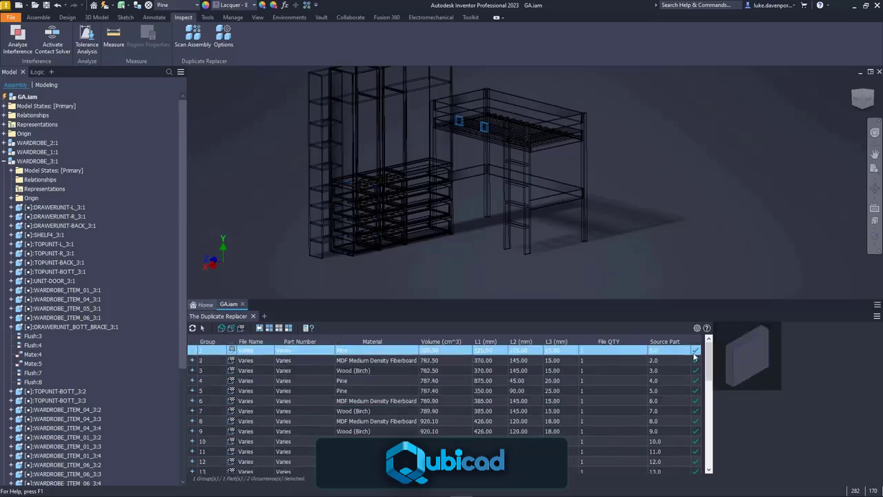
left_click(596, 366)
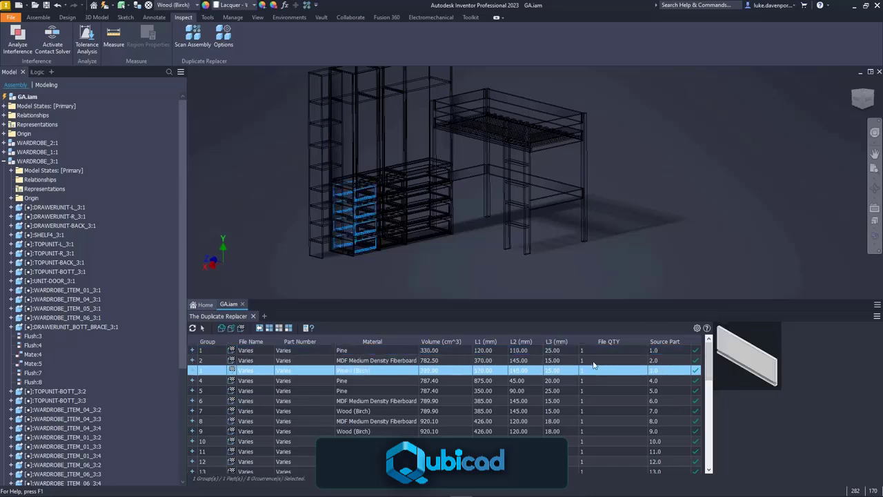
left_click(595, 377)
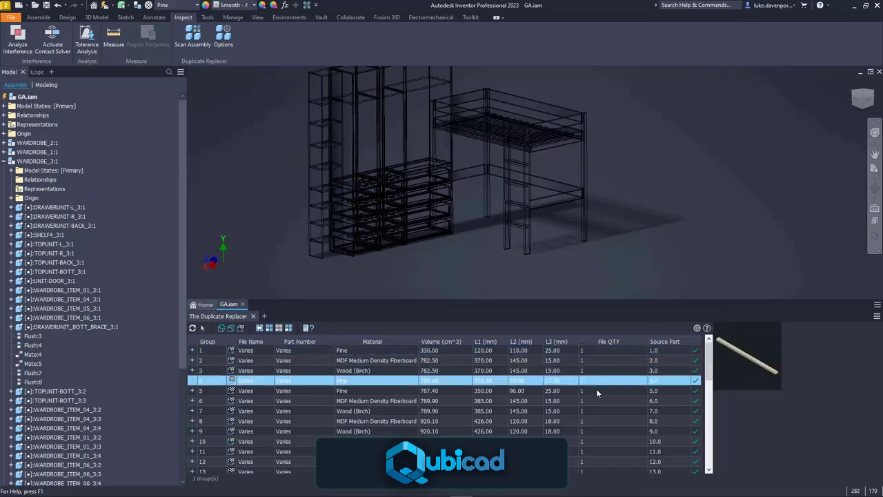
left_click(596, 388)
left_click(597, 400)
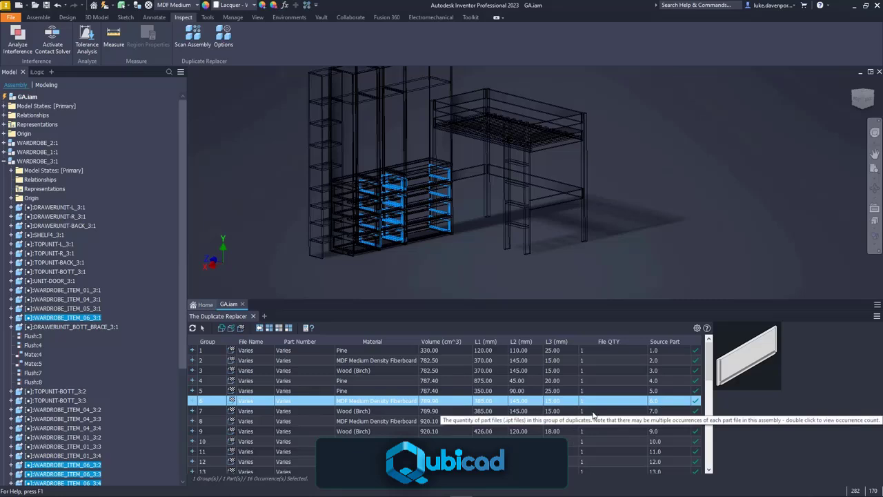
left_click(593, 413)
left_click(598, 420)
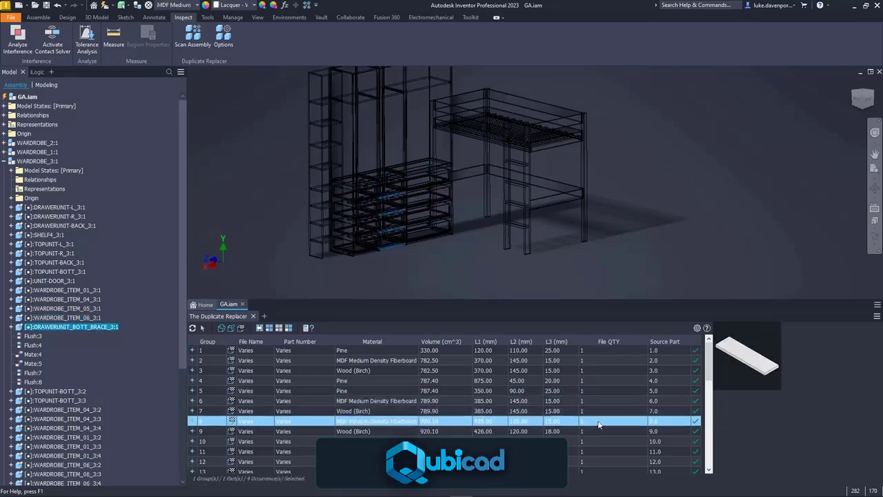
left_click(599, 430)
left_click(599, 439)
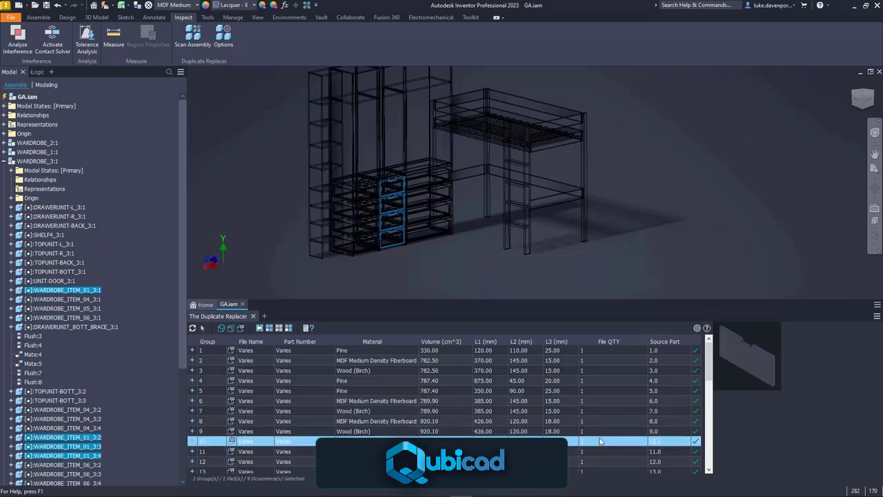
left_click(599, 451)
left_click(598, 462)
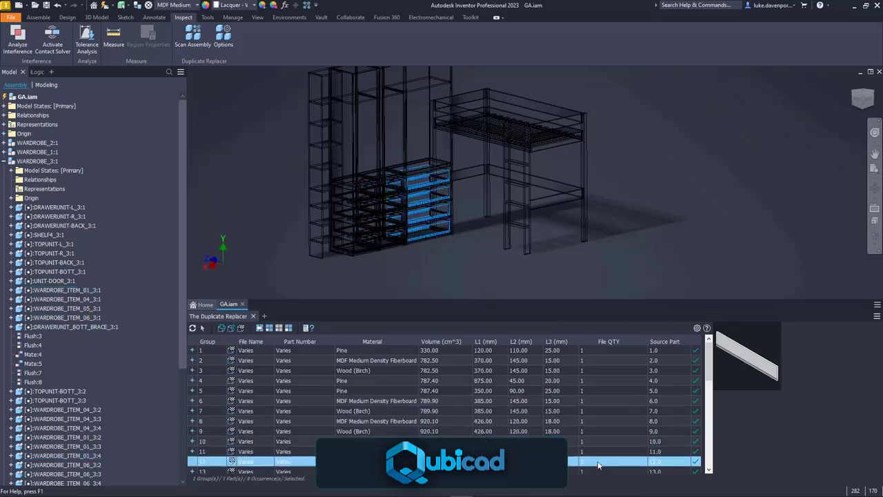
Inspect groups 13 and 14, and recheck groups 10 back to 7 for their file quantity and highlighted parts
scroll(601, 419, "down", 1)
left_click(593, 440)
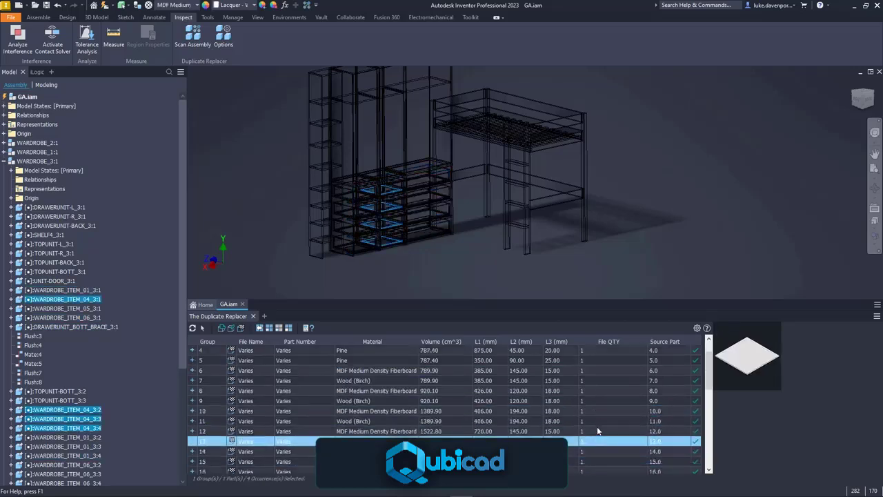
left_click(592, 451)
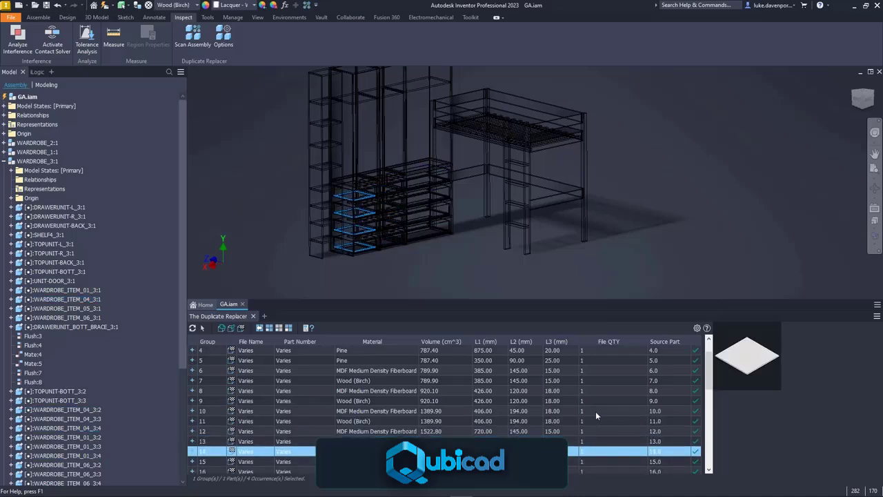
left_click(595, 411)
left_click(598, 402)
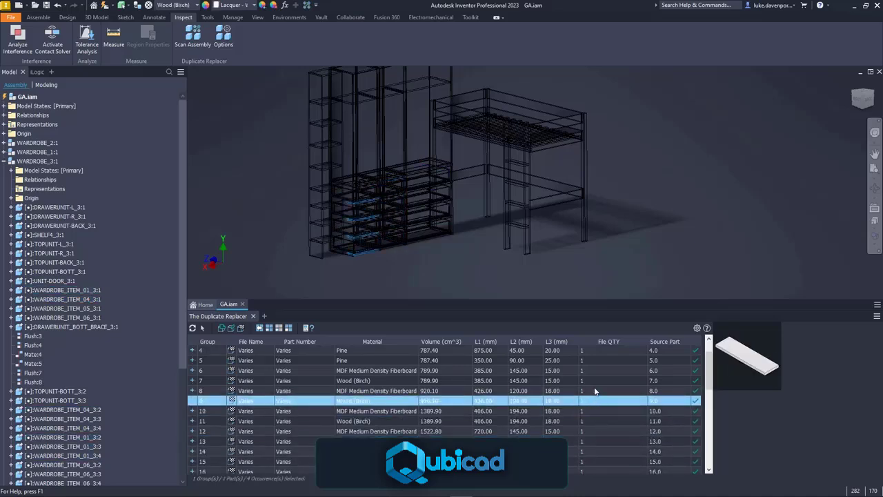
left_click(596, 391)
left_click(596, 382)
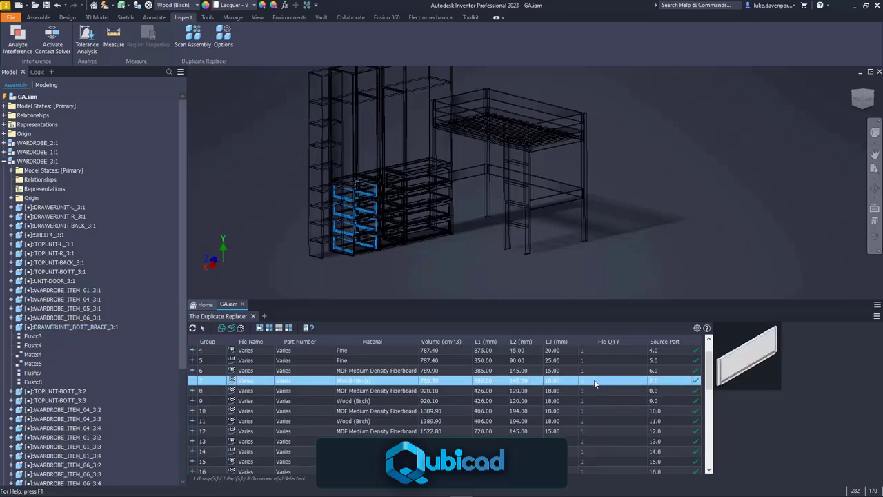
Expand group 7 to examine its part file and occurrence quantity, and return to the group list
scroll(596, 384, "up", 1)
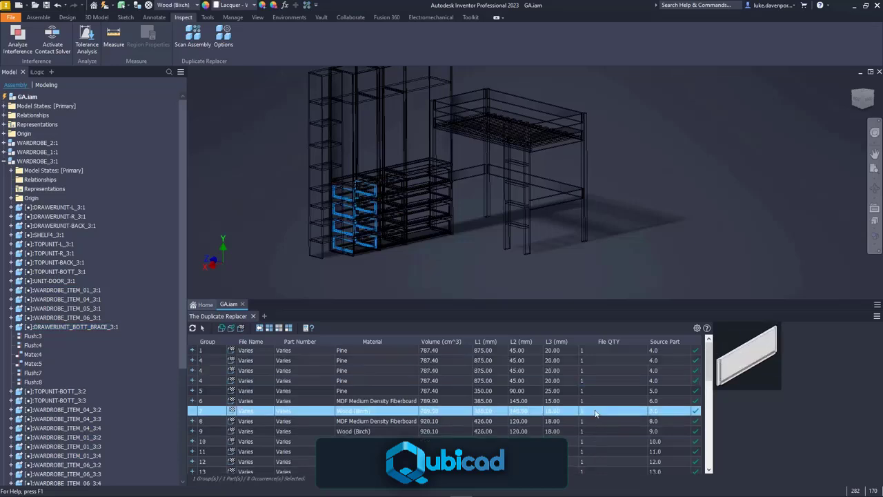
left_click(193, 412)
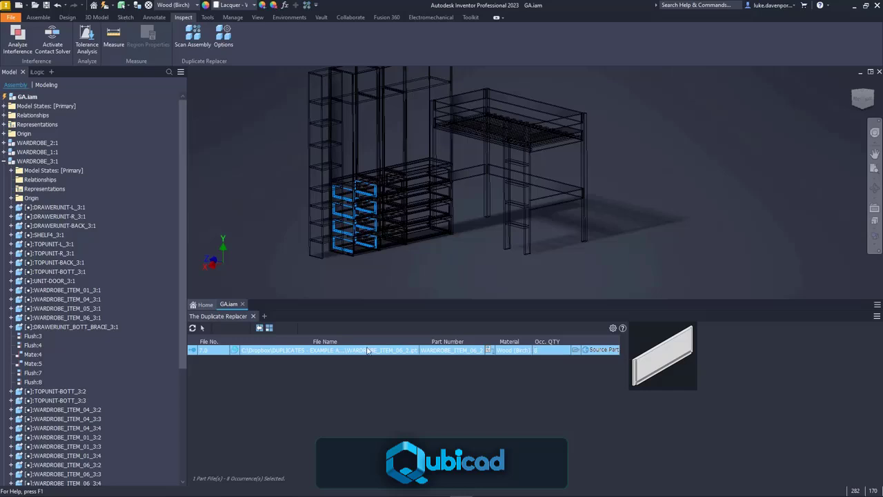
left_click(193, 350)
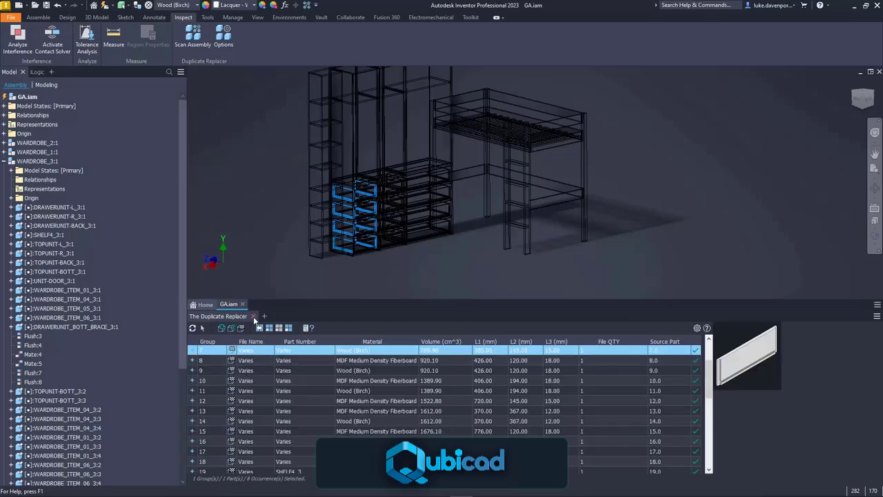
Close the Duplicate Replacer and change the assembly's visual style from wireframe to a shaded display with edges
left_click(252, 316)
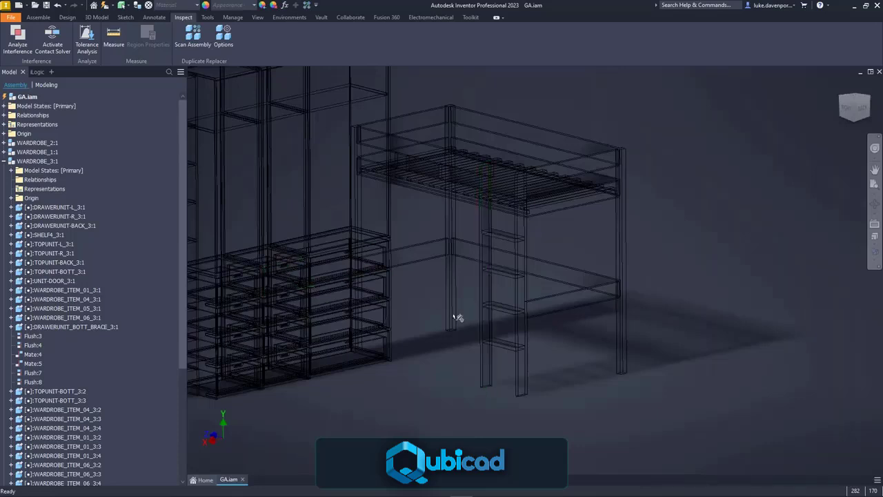
left_click(38, 18)
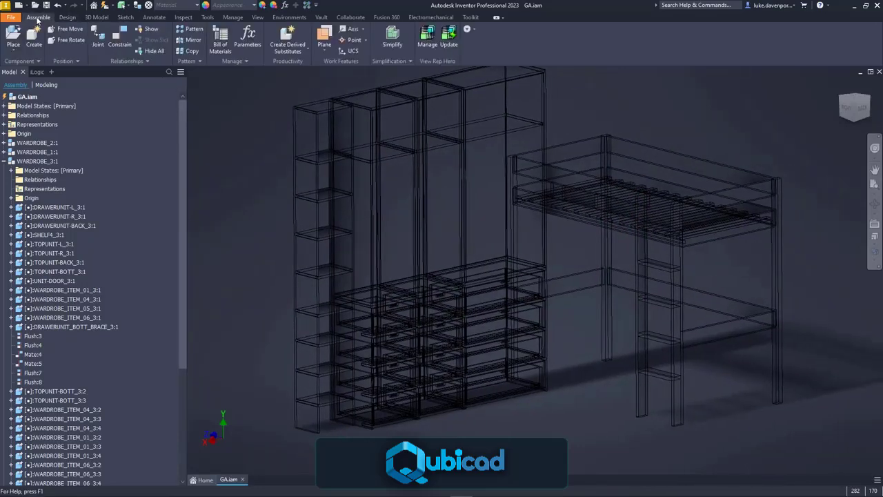
left_click(875, 263)
left_click(793, 288)
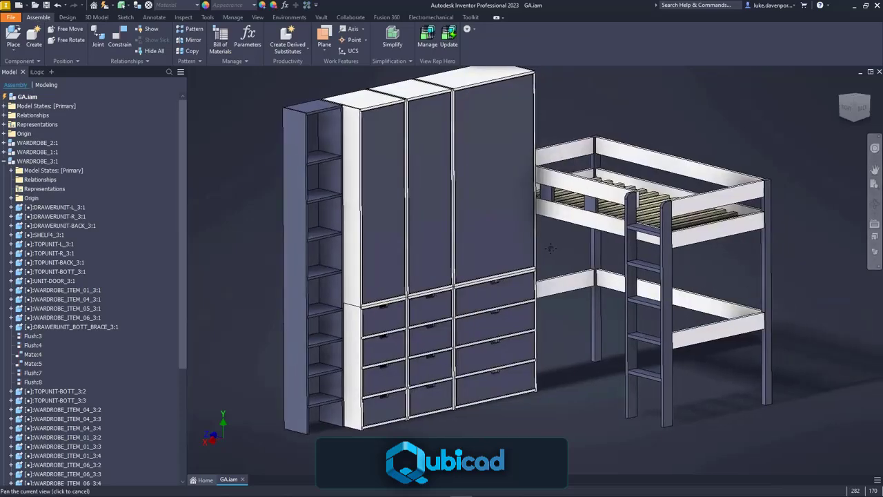
Open the GA assembly's bill of materials, widen the QTY column, review the Parts Only quantities and close it
left_click(222, 49)
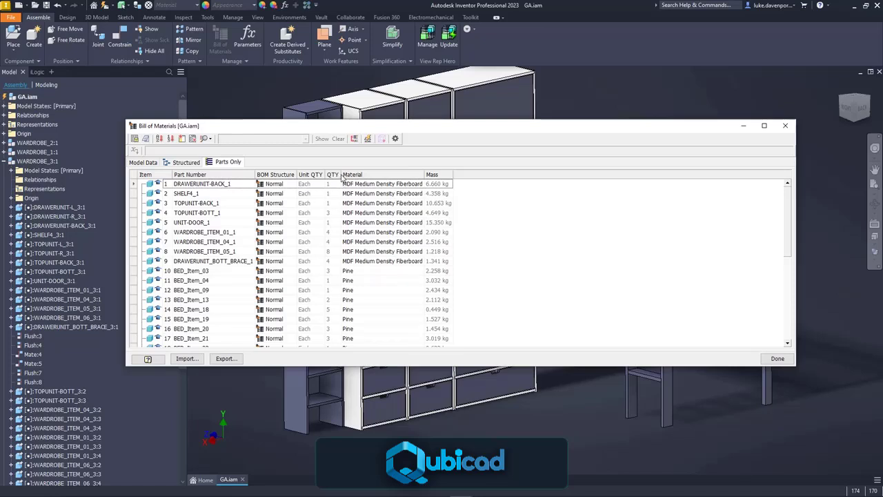
left_click_drag(342, 178, 354, 178)
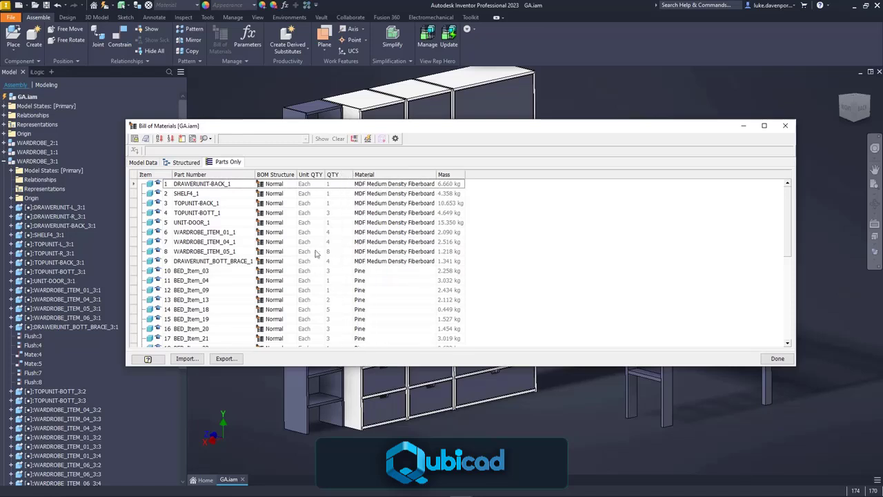
scroll(332, 200, "down", 3)
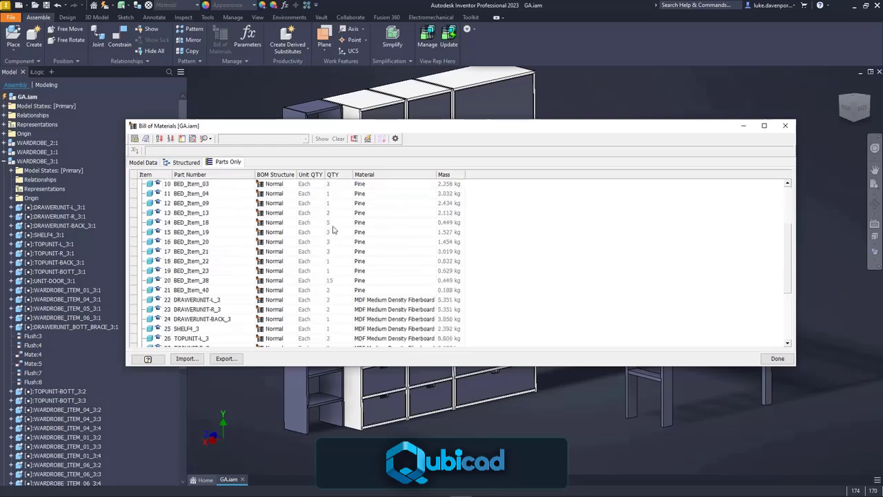
scroll(333, 236, "down", 3)
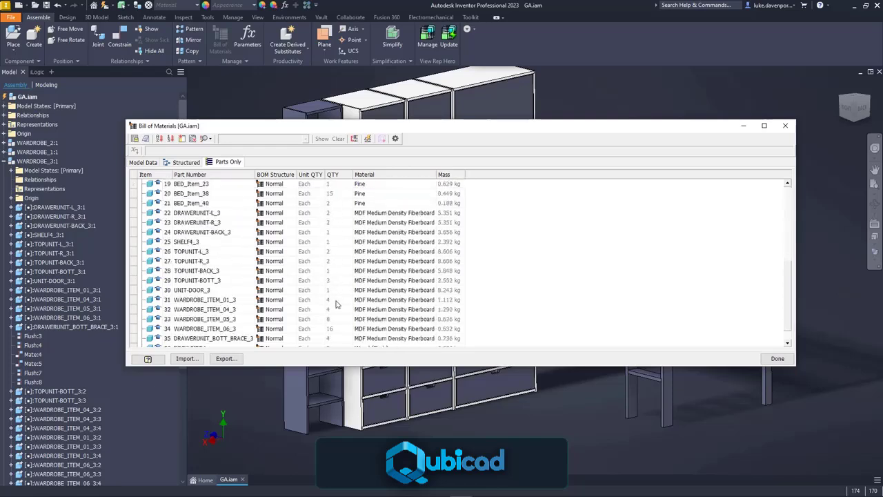
scroll(336, 307, "down", 1)
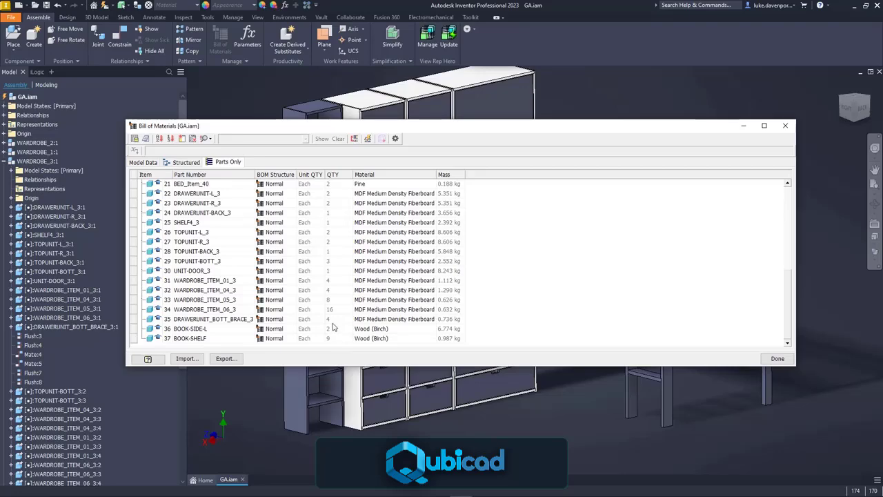
scroll(335, 325, "up", 5)
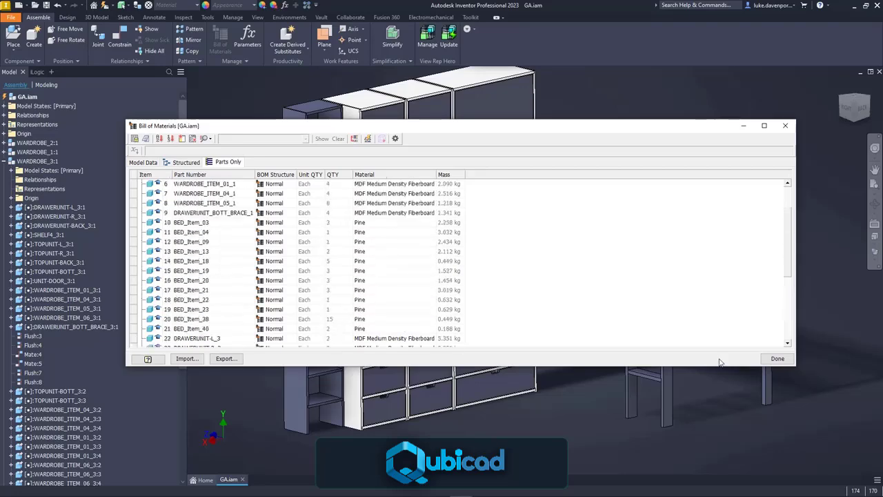
left_click(778, 358)
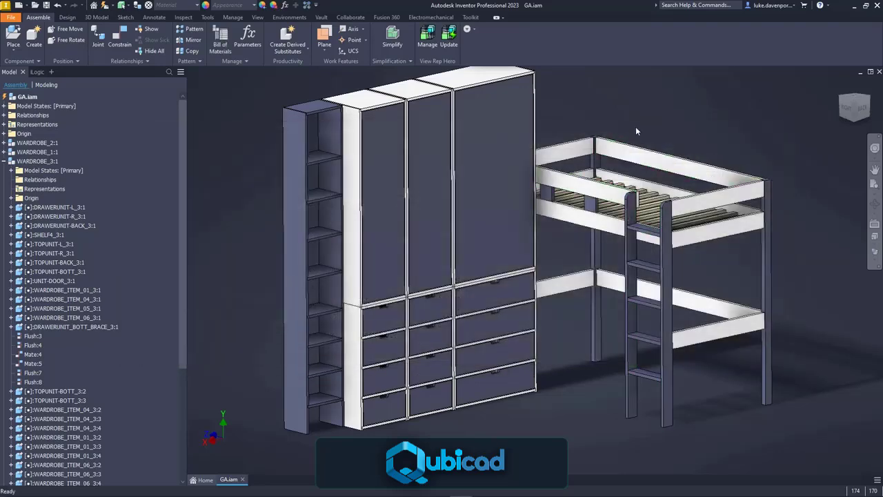
middle_click_drag(636, 131, 630, 127)
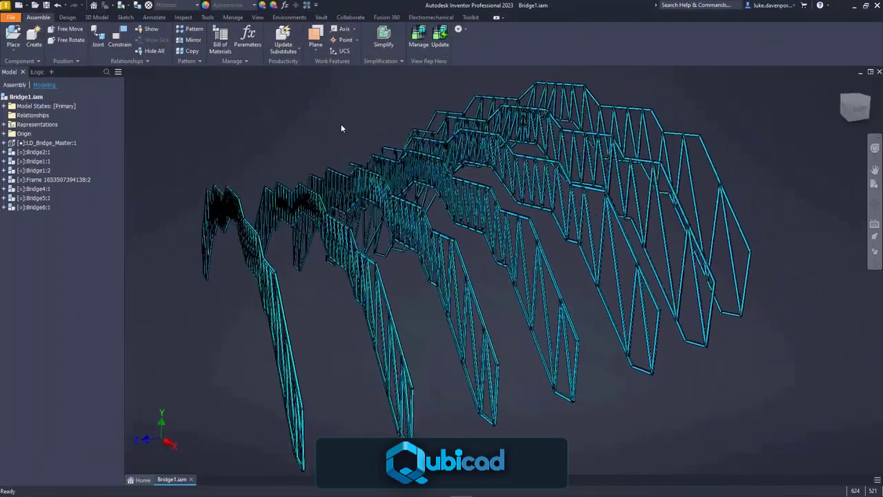
Scan the Bridge1 assembly with the Duplicate Replacer, sort the groups by File QTY in descending order and enlarge the graphics window
left_click(307, 5)
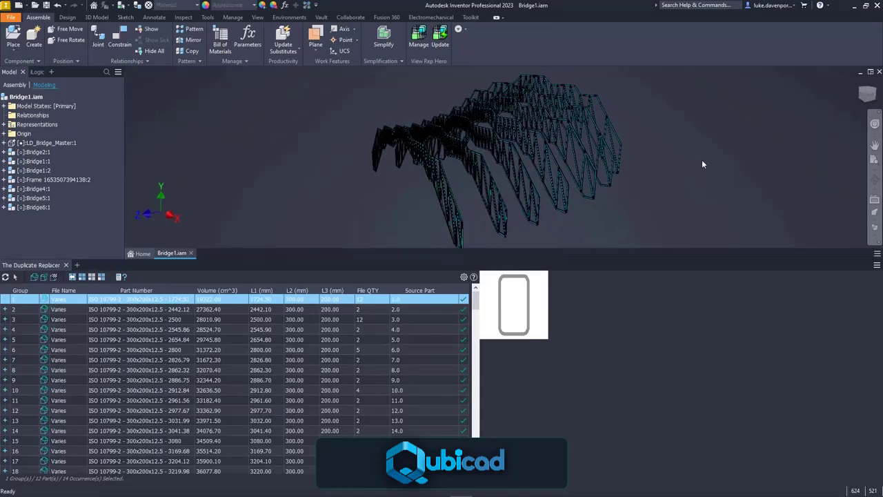
left_click(6, 277)
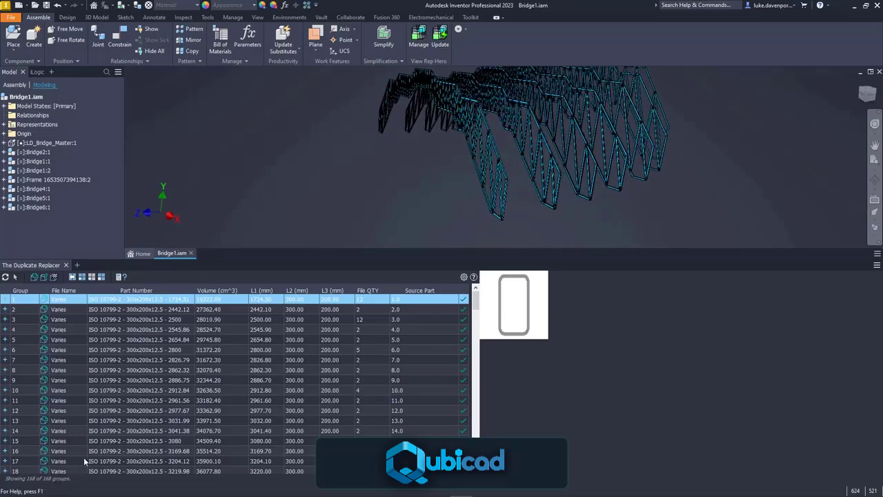
left_click(369, 290)
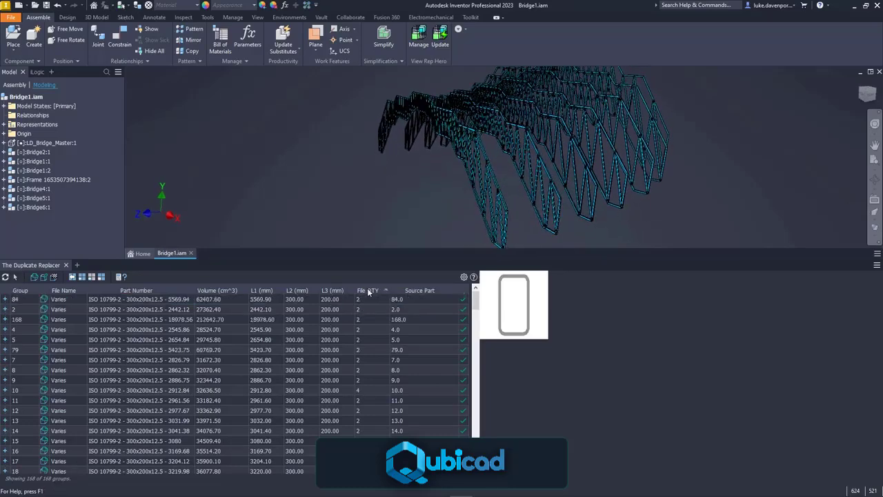
left_click(370, 290)
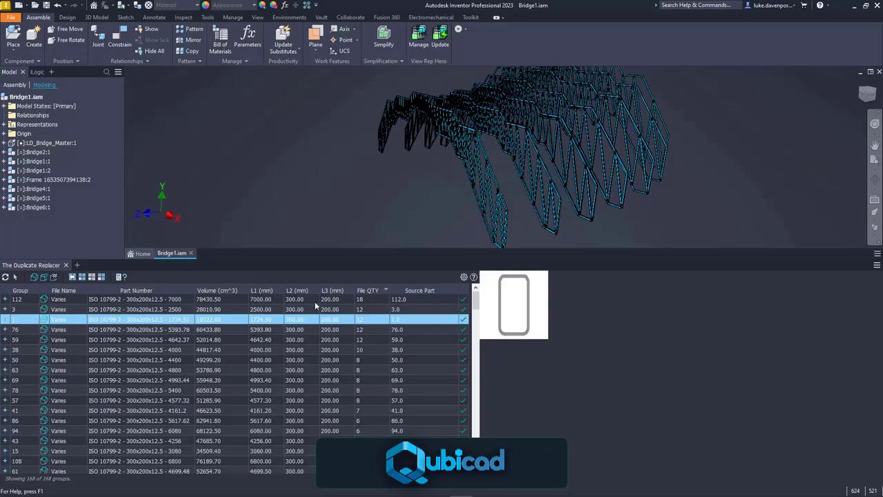
left_click_drag(429, 258, 429, 306)
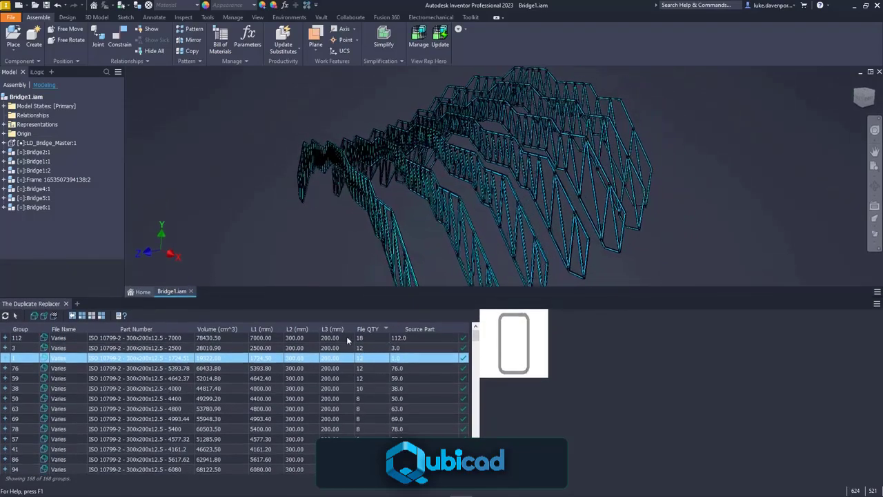
Step through the duplicate groups with the highest file quantities to locate each group's members in the bridge frame
left_click(347, 339)
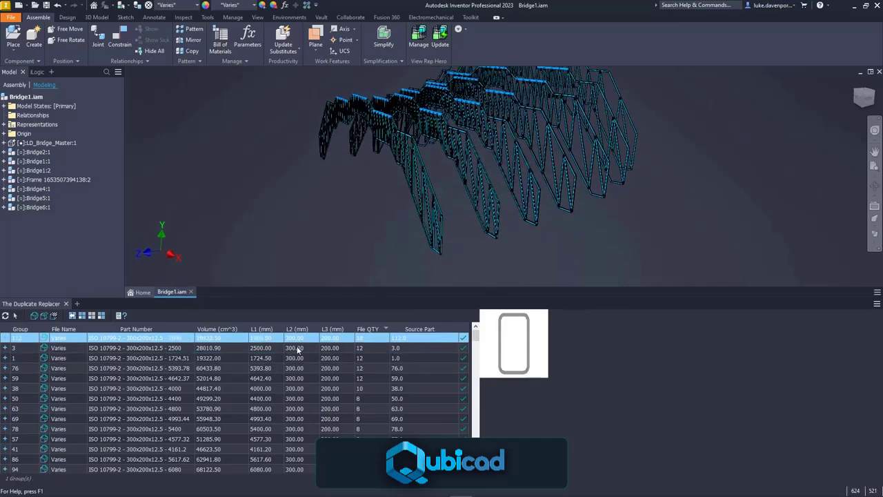
left_click(298, 349)
left_click(294, 361)
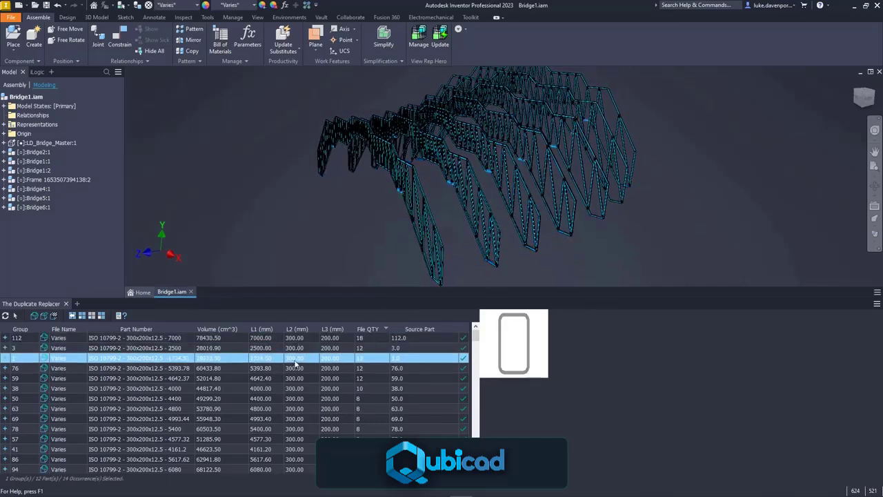
left_click(303, 369)
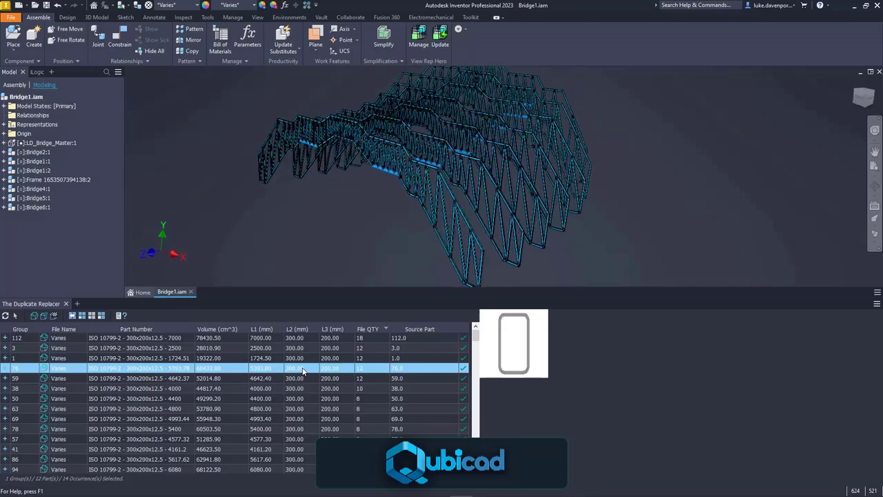
left_click(301, 378)
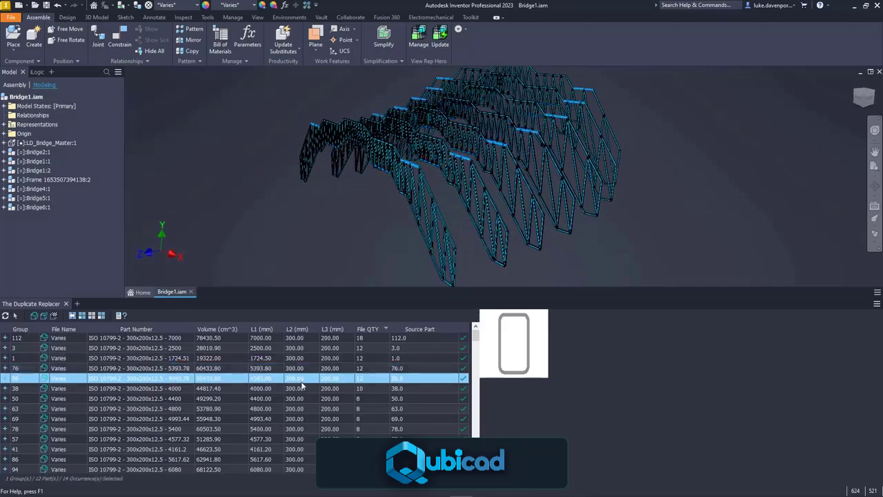
left_click(301, 387)
left_click(300, 398)
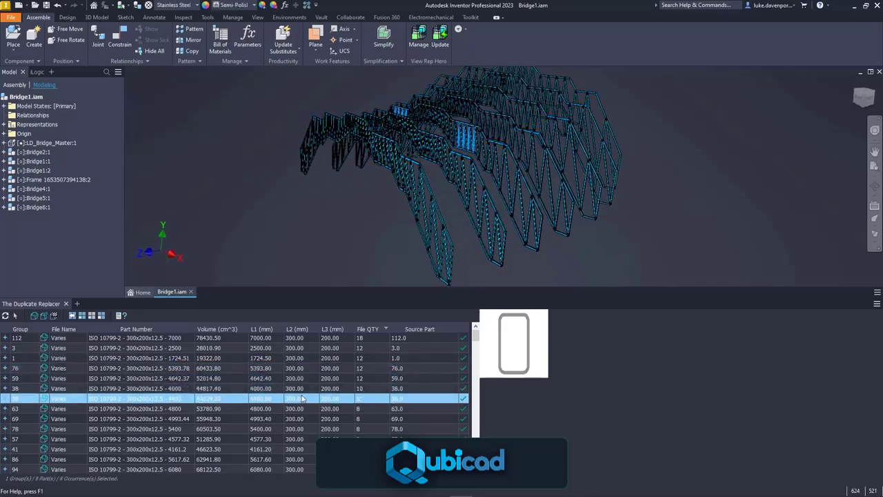
left_click(300, 408)
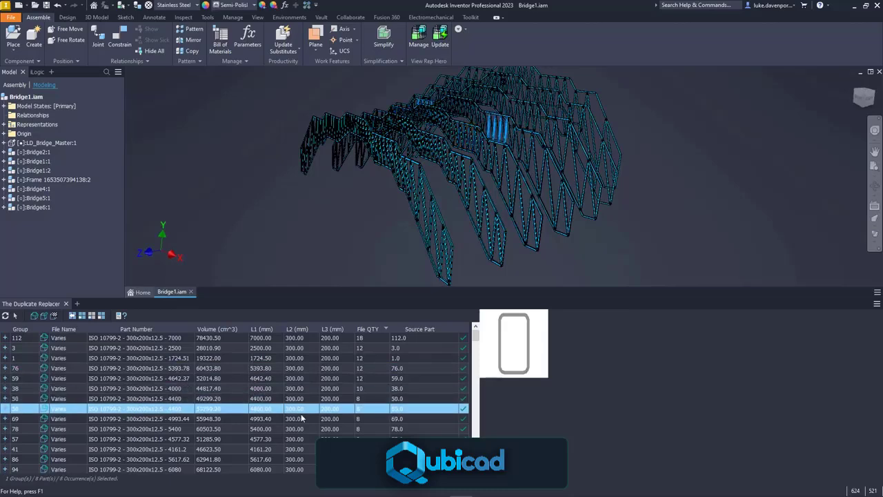
left_click(302, 419)
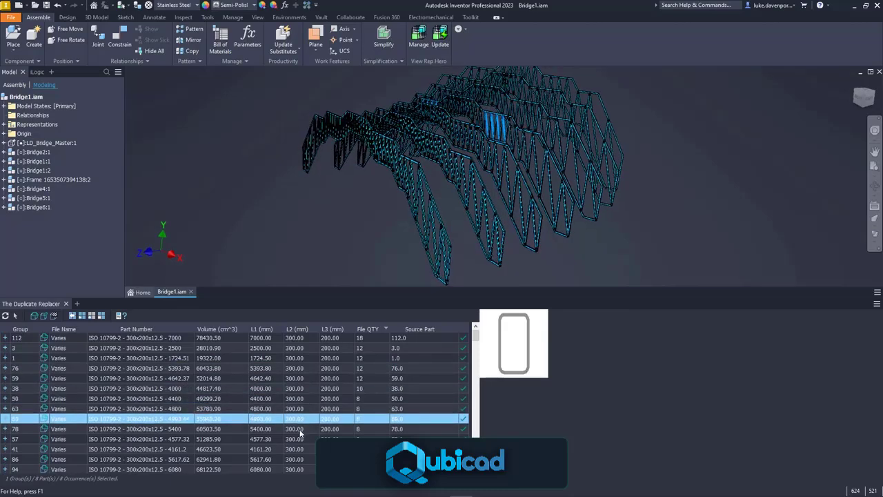
left_click(301, 431)
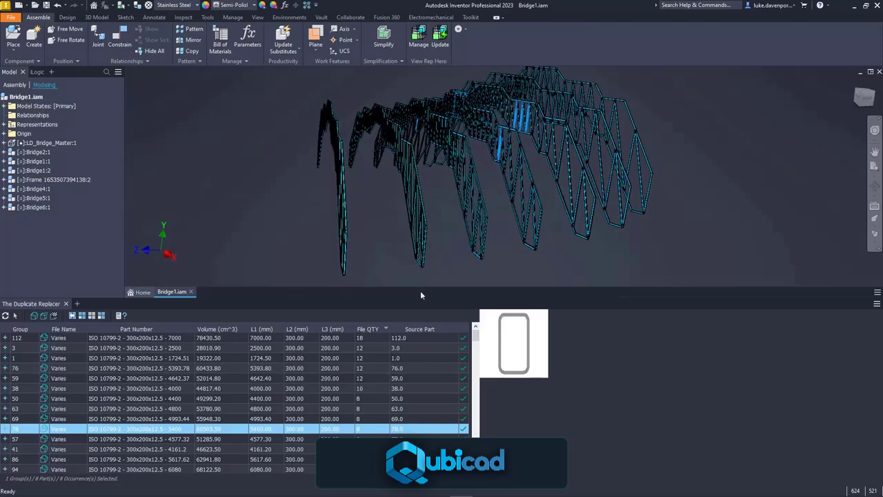
left_click(302, 388)
left_click(303, 378)
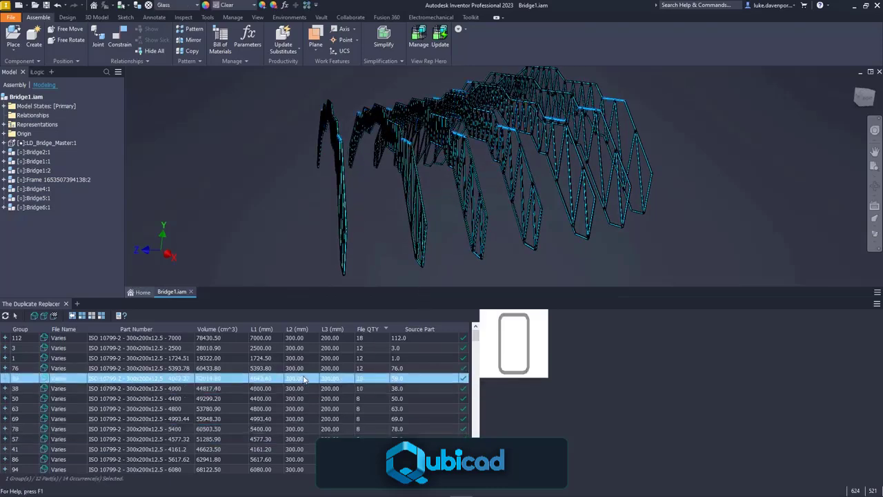
Select all duplicate groups in the Duplicate Replacer list
right_click(305, 378)
scroll(308, 452, "down", 1)
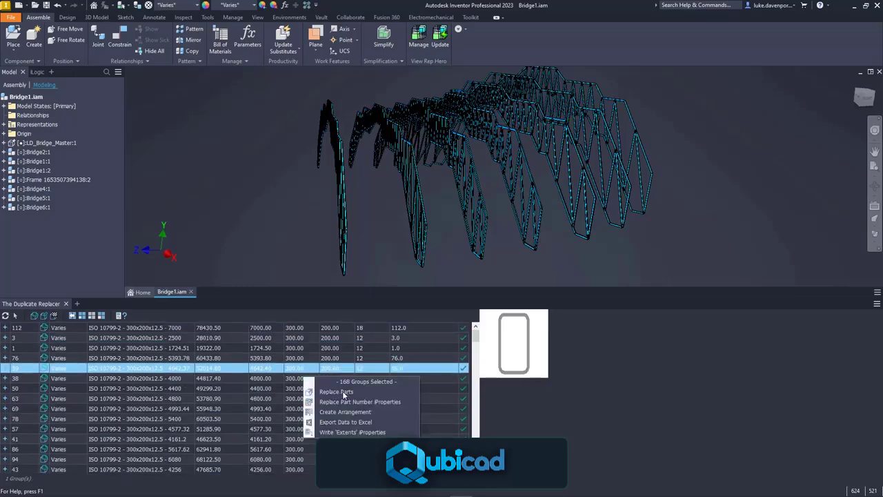
left_click(336, 376)
right_click(336, 371)
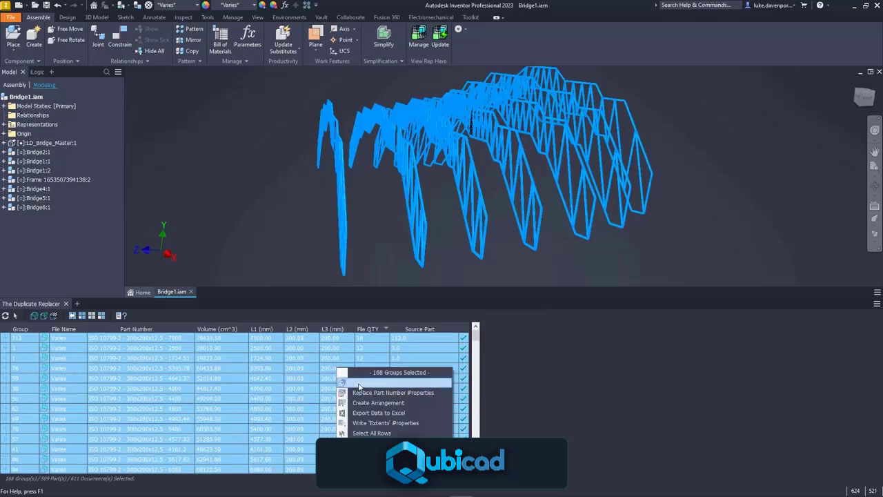
left_click(358, 388)
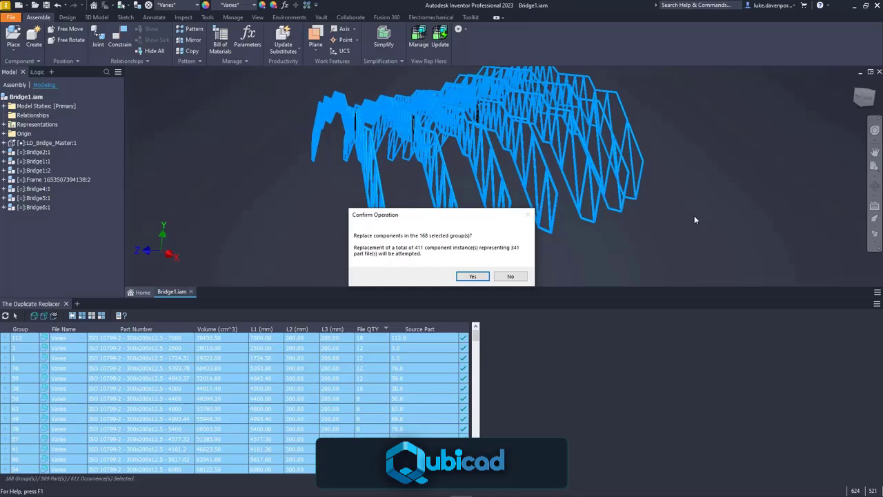
left_click(512, 277)
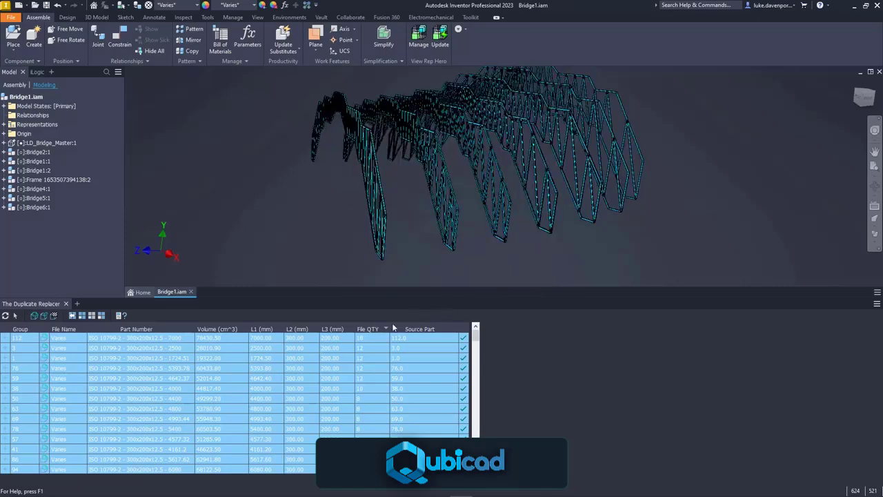
Create an arrangement of the selected groups with Place Components in Sub-Assemblies enabled
right_click(306, 341)
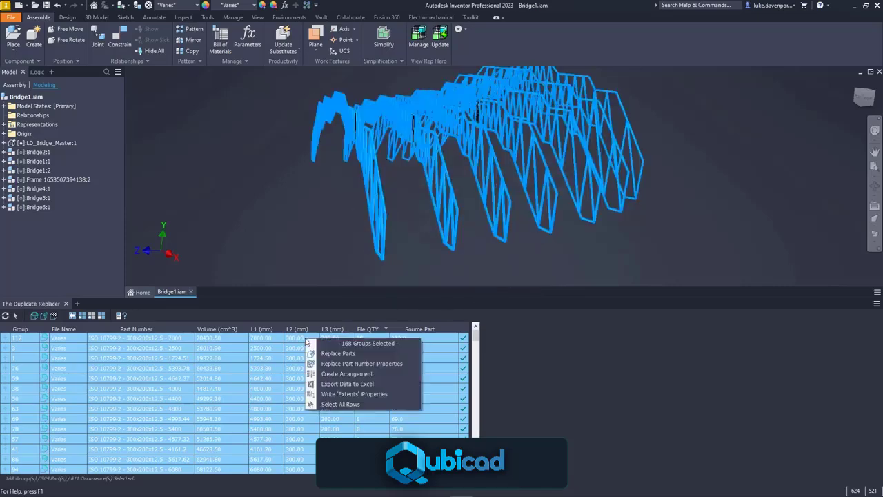
left_click(347, 376)
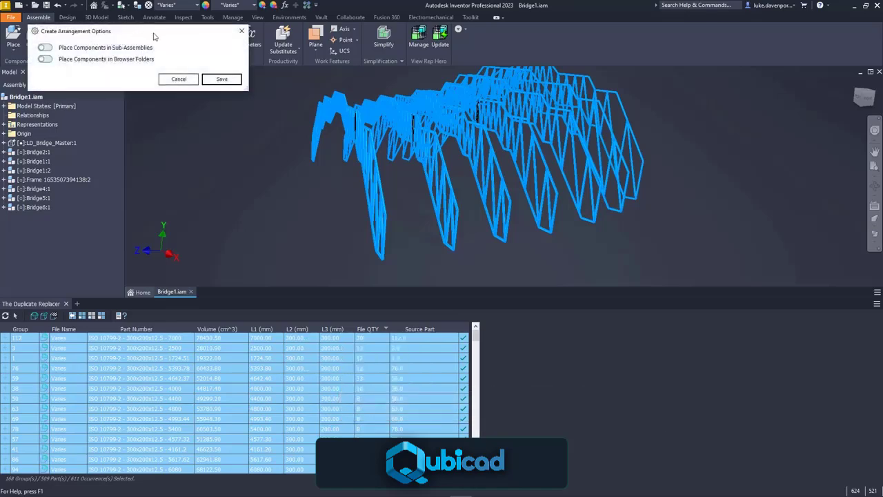
left_click_drag(154, 35, 260, 63)
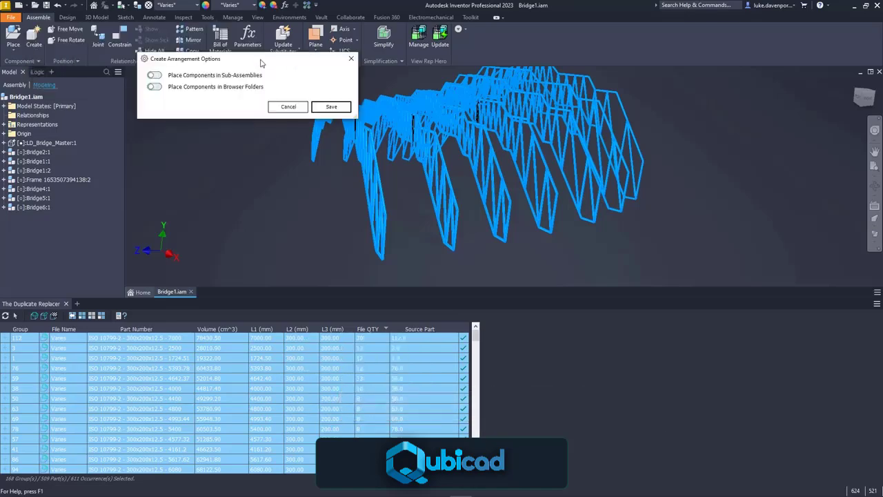
left_click(154, 75)
left_click(154, 87)
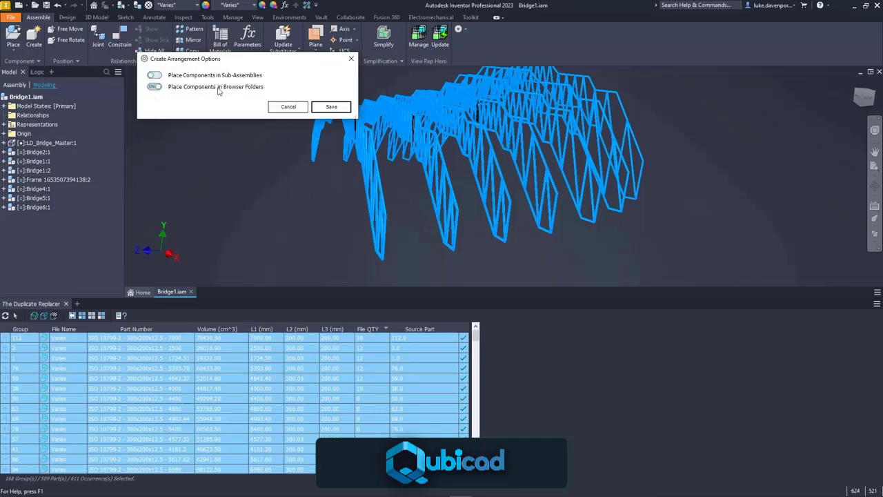
left_click(154, 75)
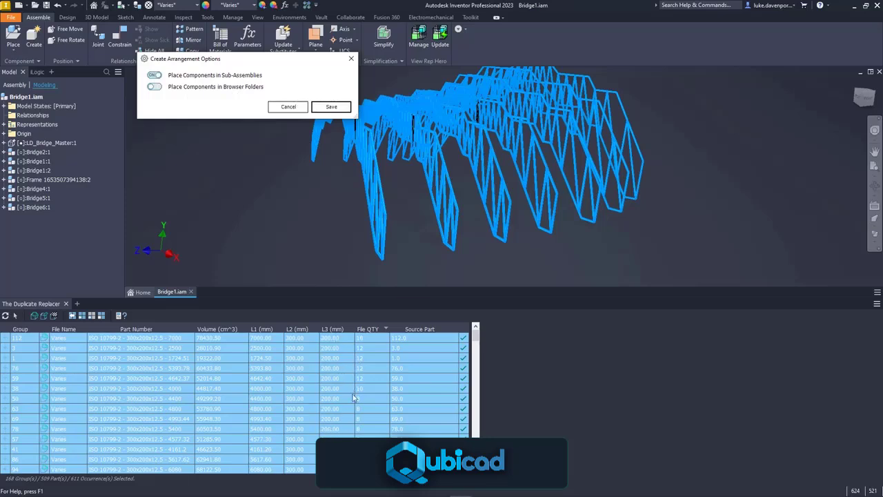
left_click(331, 107)
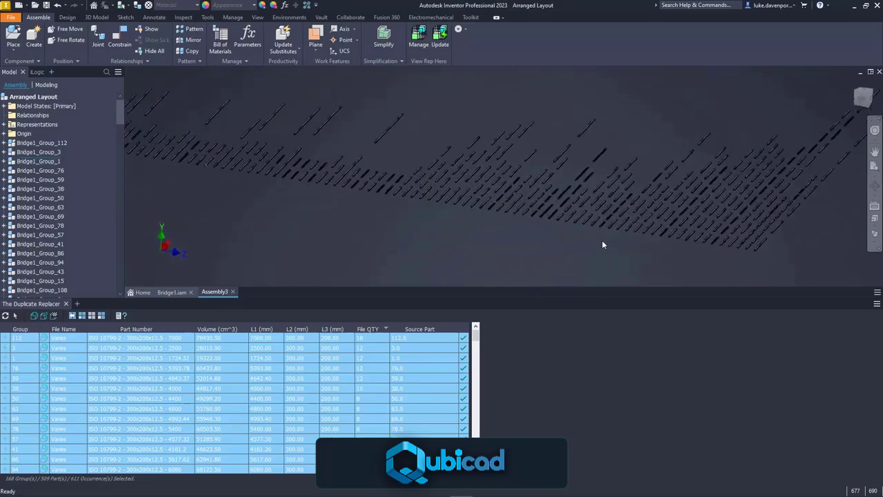
Inspect the arranged rows of frame members and highlight the Bridge1_Group_112 row in the model
middle_click_drag(463, 219, 509, 237)
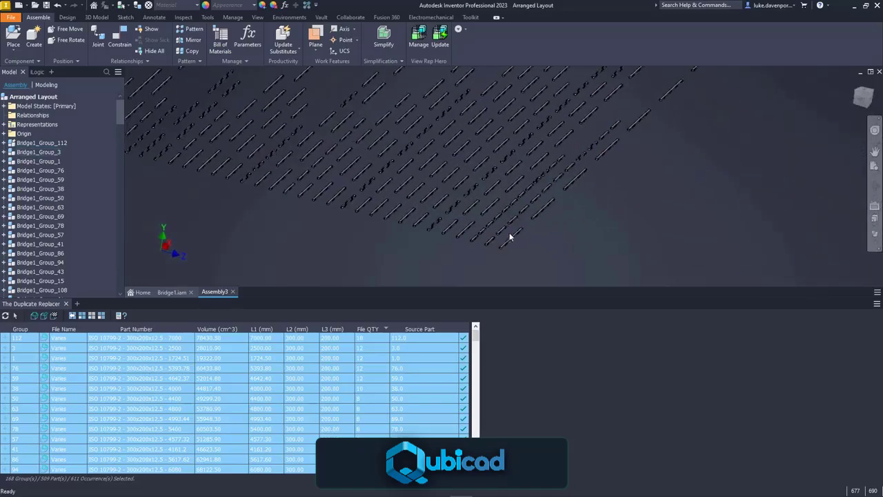
left_click(509, 237)
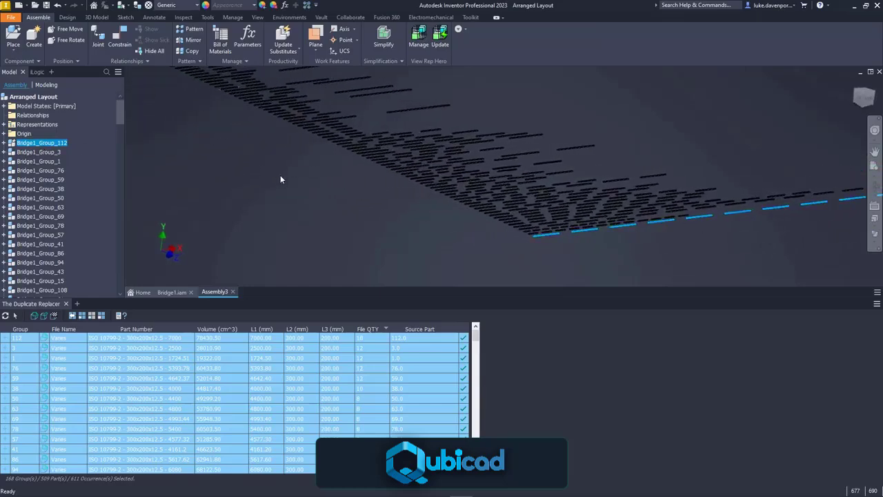
left_click(287, 184)
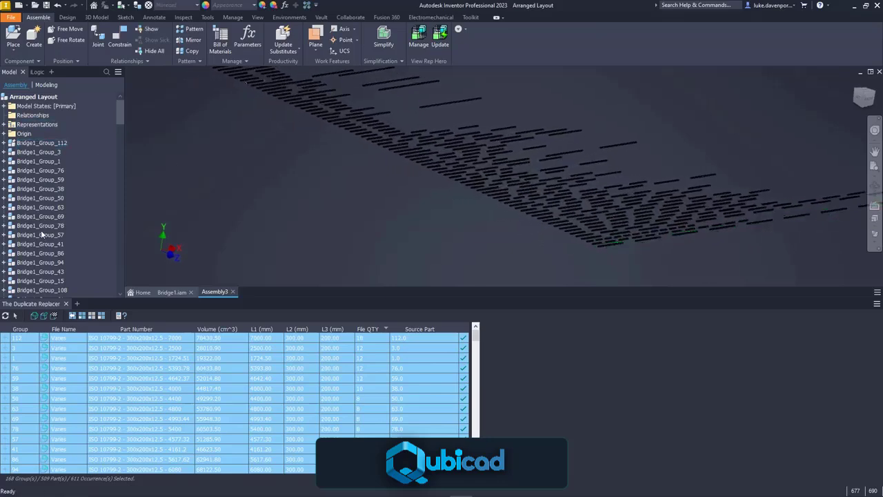
Expand the Bridge1_Group_112 sub-assembly, widen the model browser and highlight its first five members one by one
double_click(25, 143)
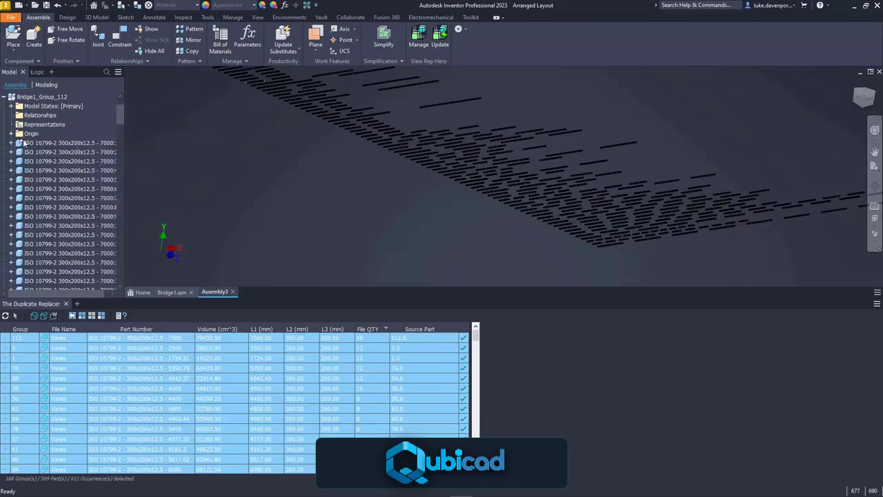
scroll(24, 143, "down", 1)
left_click(66, 125)
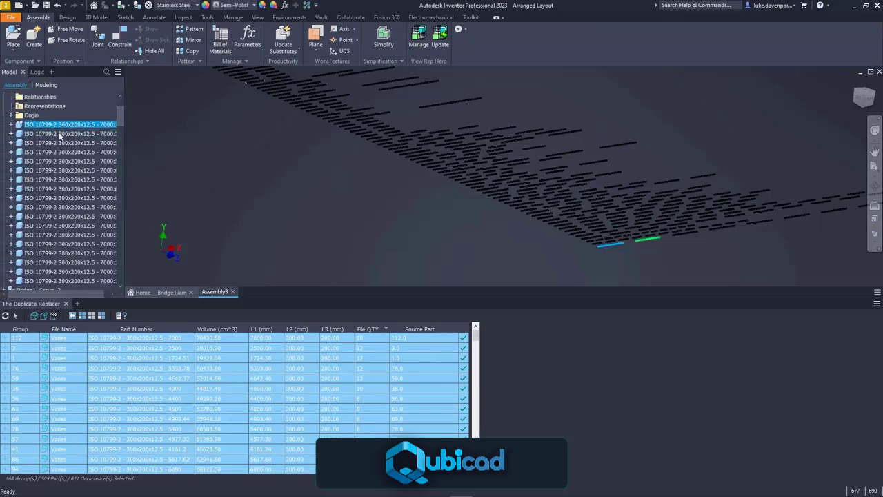
left_click(60, 134)
left_click(62, 143)
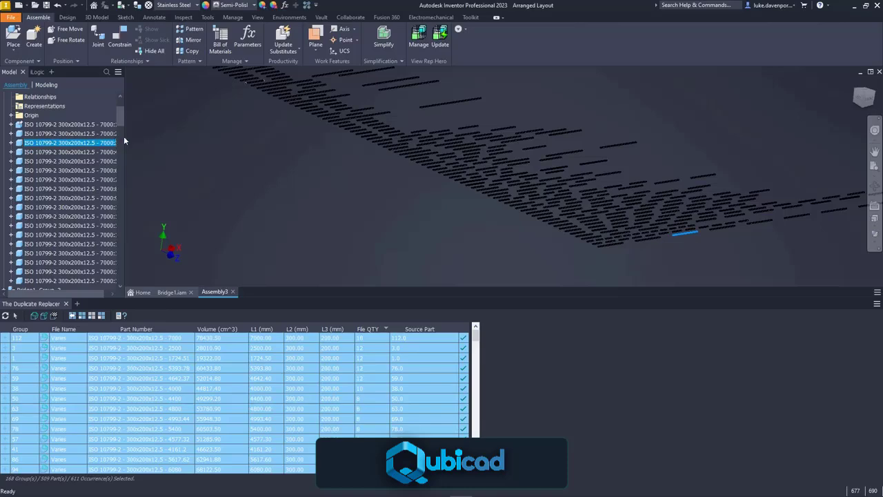
left_click_drag(124, 136, 181, 138)
left_click(69, 152)
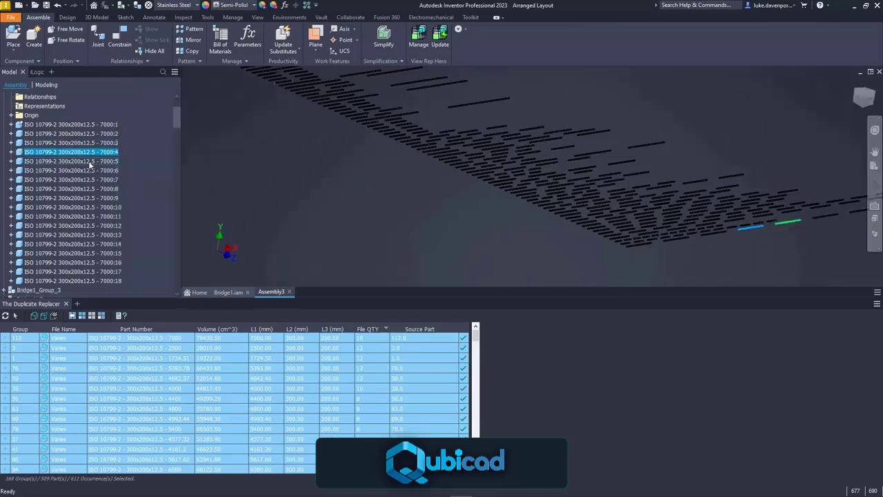
left_click(90, 161)
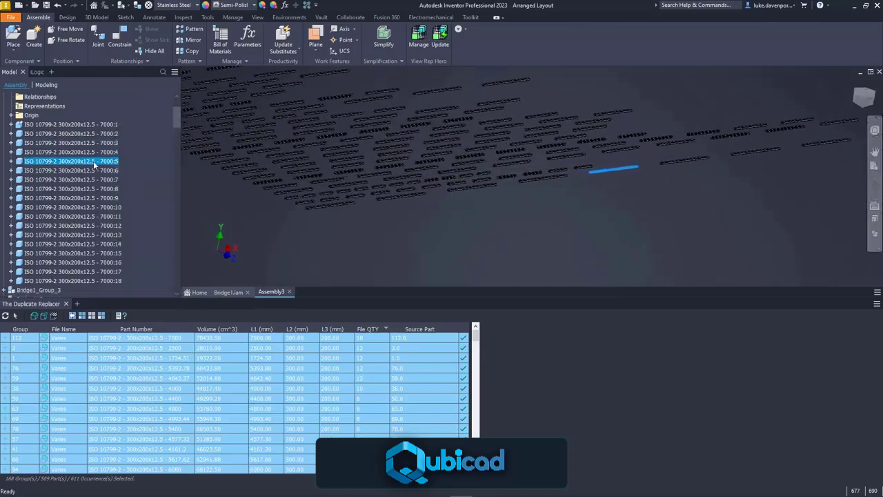
View the general iProperties of the ISO 10799-2 300x200x12.5 - 7000:5 member and close them
left_click(619, 179)
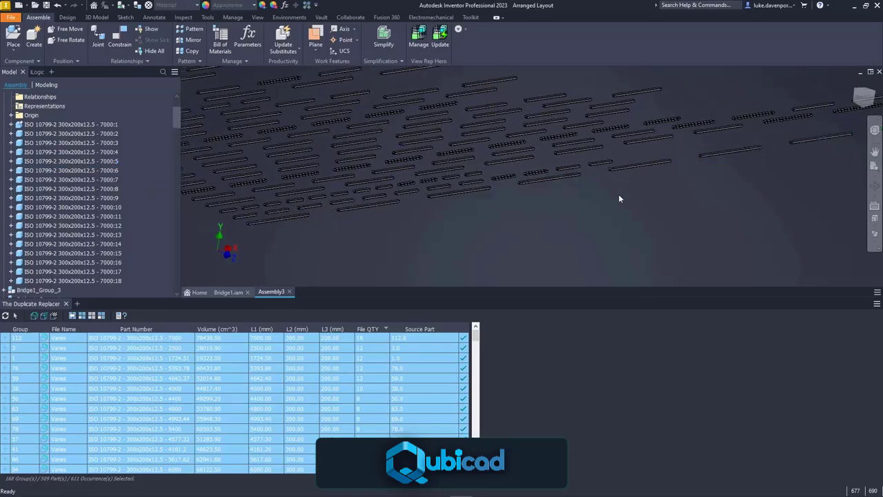
right_click(616, 215)
key("Escape")
right_click(629, 169)
left_click(612, 441)
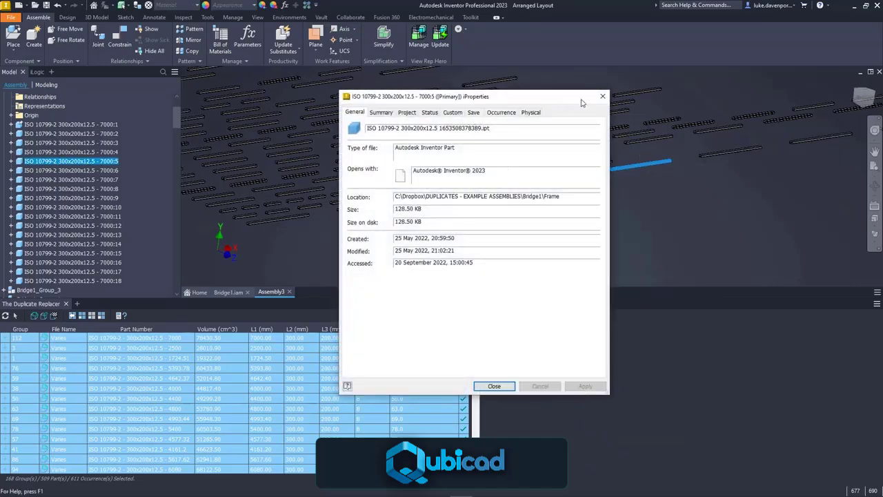
left_click(603, 95)
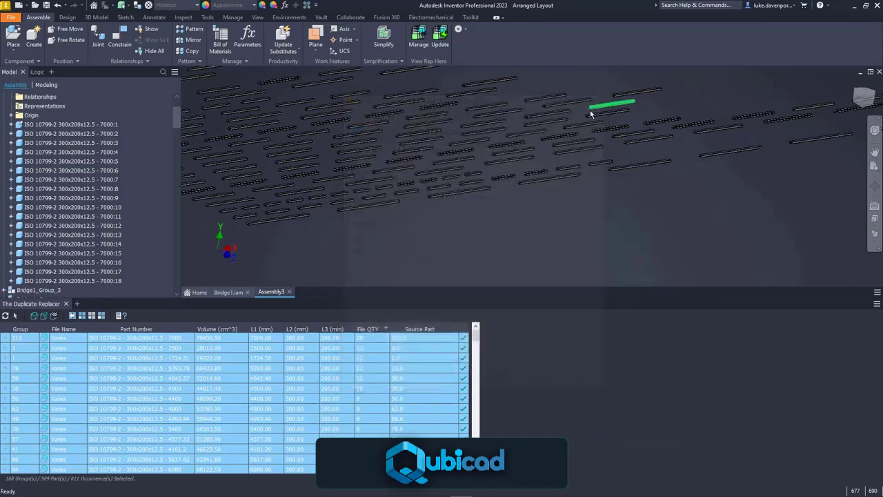
Check the file name in the iProperties of the neighbouring 7000:4 member and close them
right_click(557, 179)
left_click(545, 469)
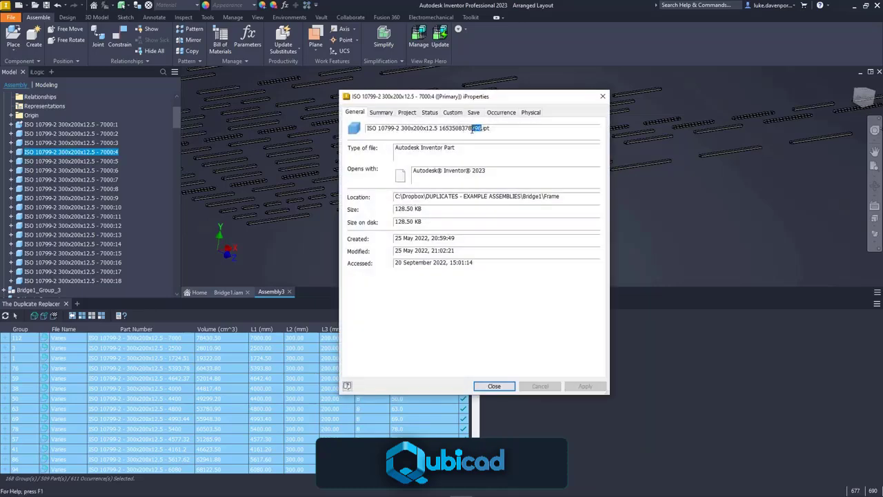
left_click_drag(501, 128, 465, 128)
left_click(601, 98)
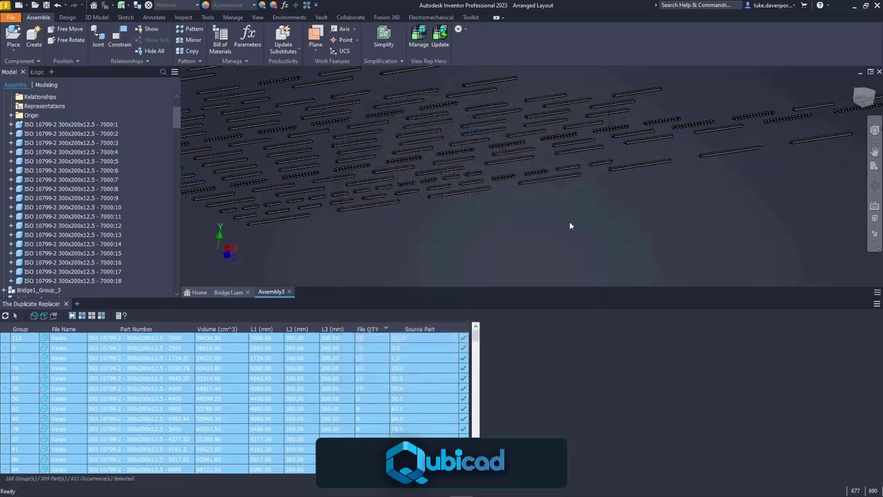
Close the arranged layout without saving and create a new arrangement of the selected groups with Place Components in Browser Folders enabled
left_click(290, 294)
left_click(418, 264)
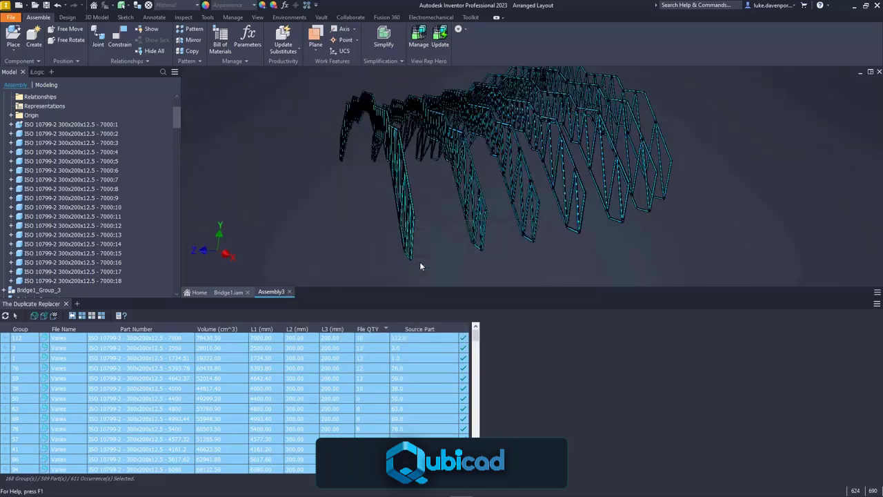
right_click(327, 348)
left_click(361, 384)
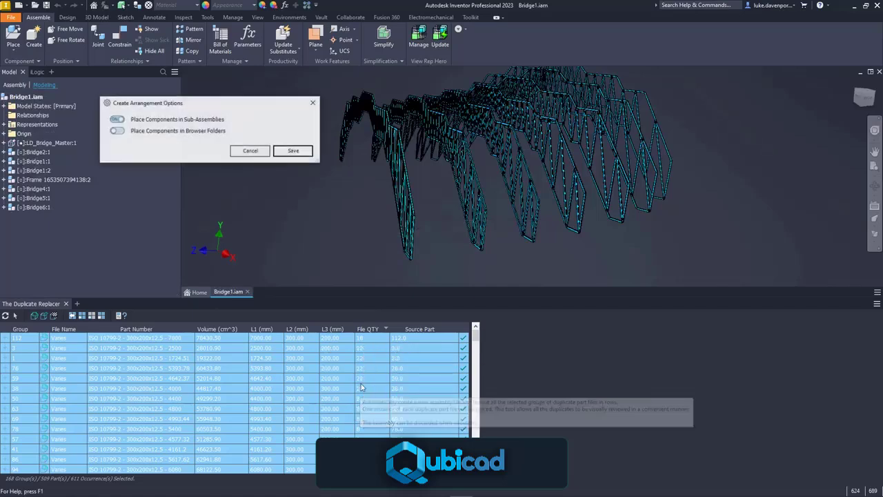
left_click(118, 131)
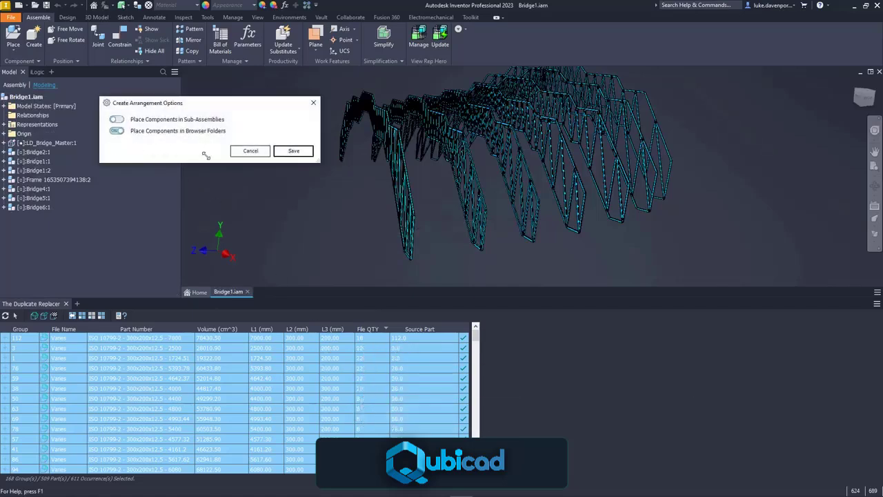
left_click(293, 151)
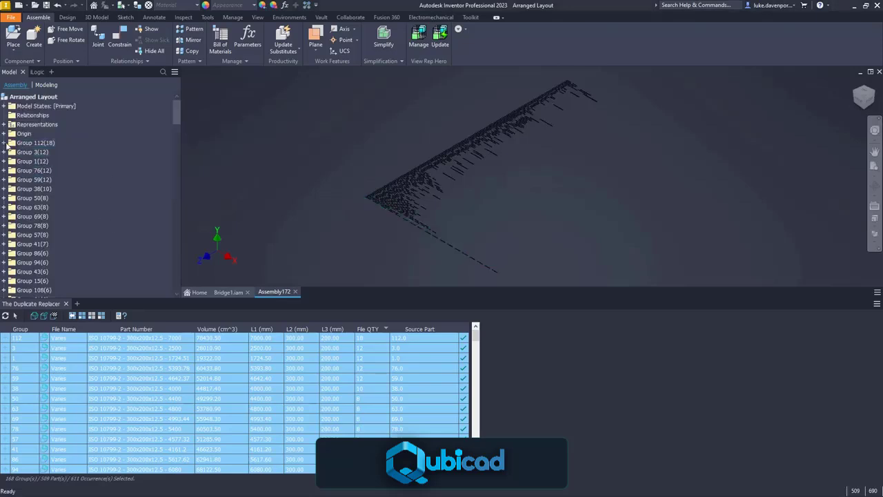
Examine the members in the Group 112 browser folder, collapse it and close the arranged layout
left_click(7, 142)
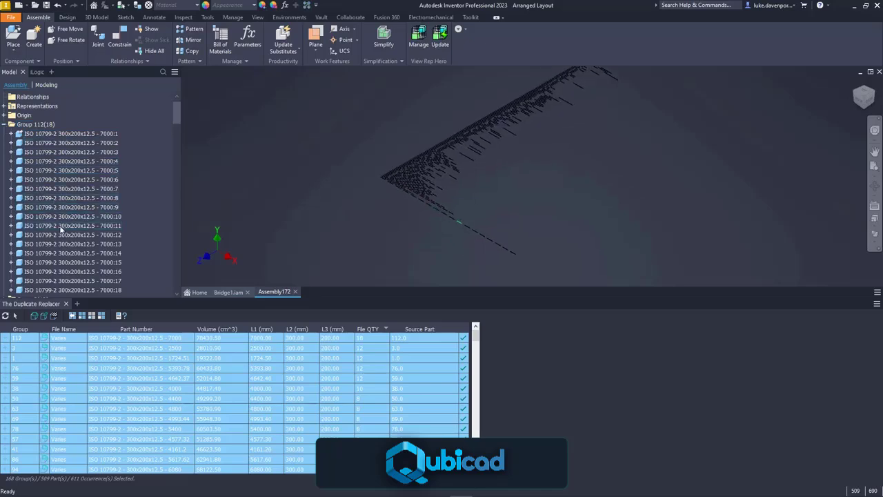
left_click(4, 125)
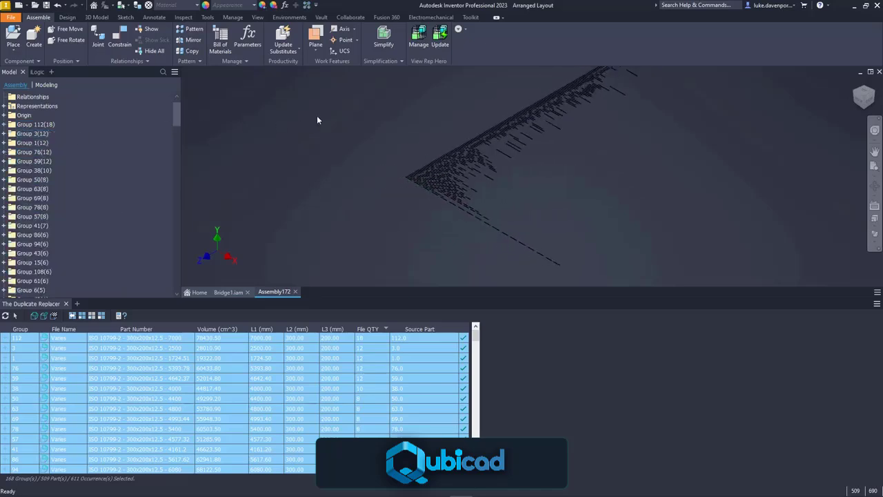
left_click(295, 292)
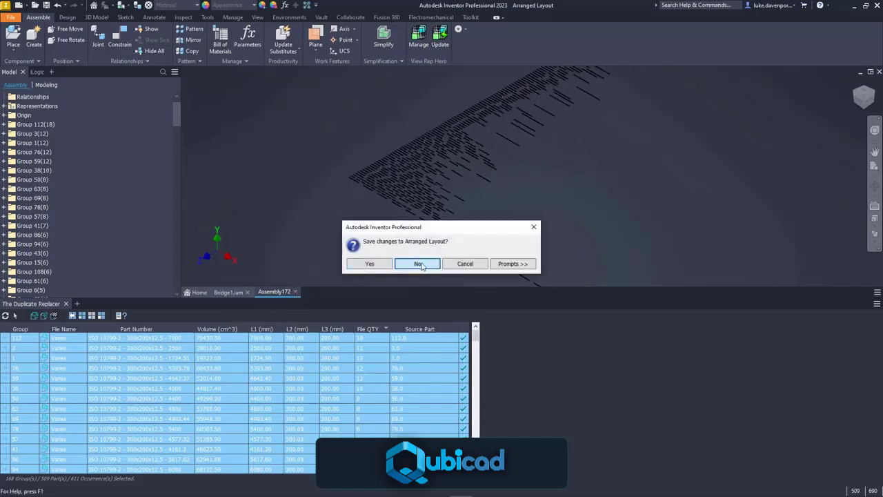